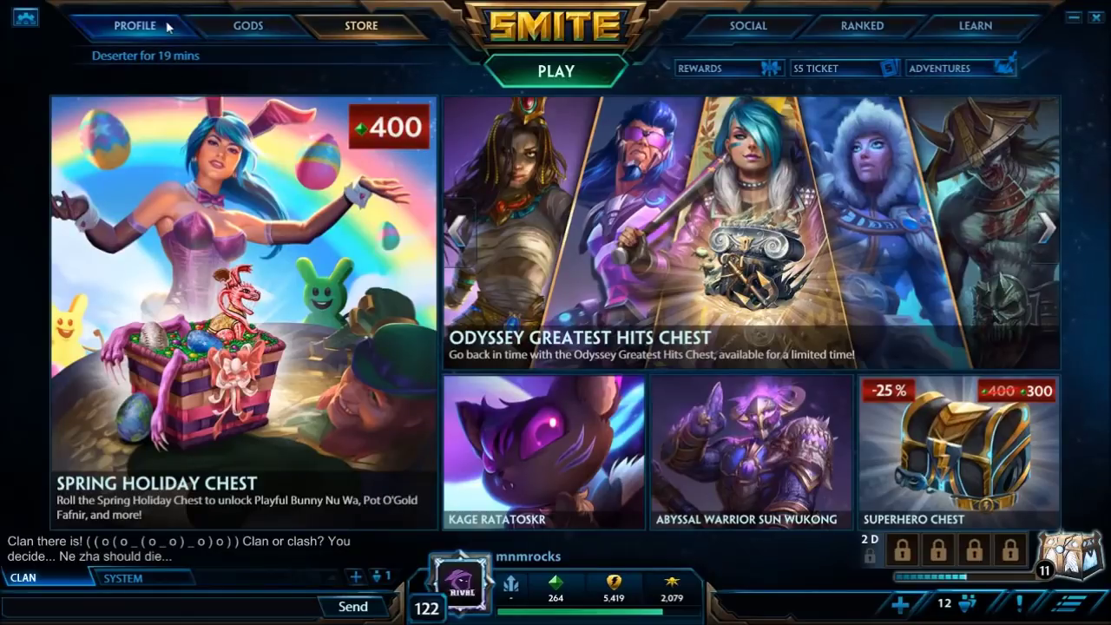
# Browse the in-game player profile, worshipers progress, Diamond rank rewards, match history and store.
pyautogui.click(135, 25)
pyautogui.click(164, 379)
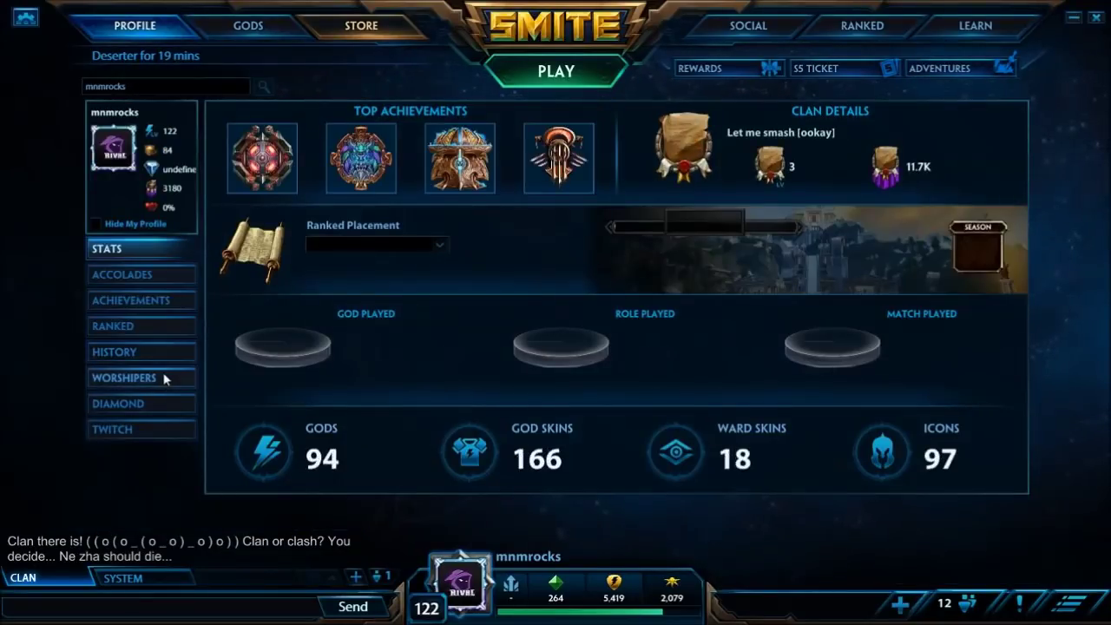
pyautogui.click(146, 406)
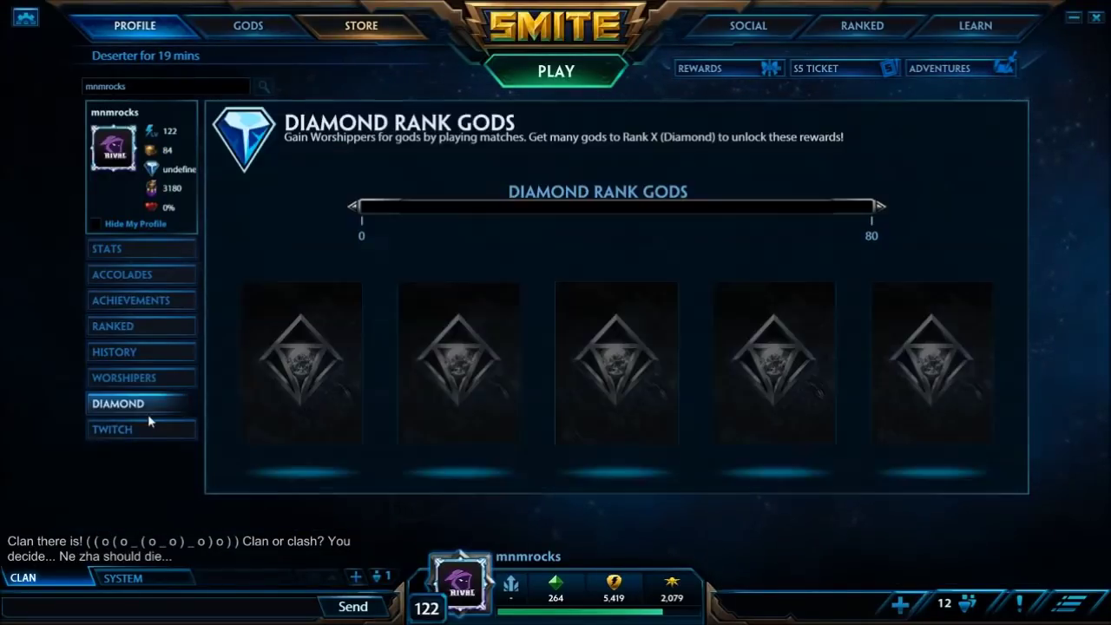
pyautogui.click(144, 356)
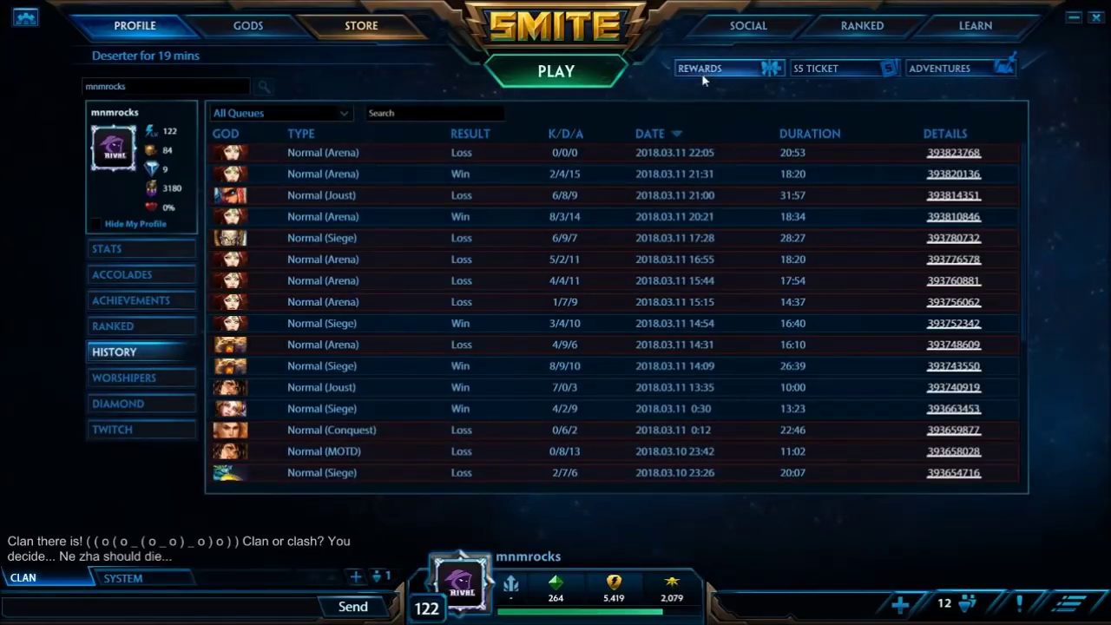
pyautogui.click(571, 14)
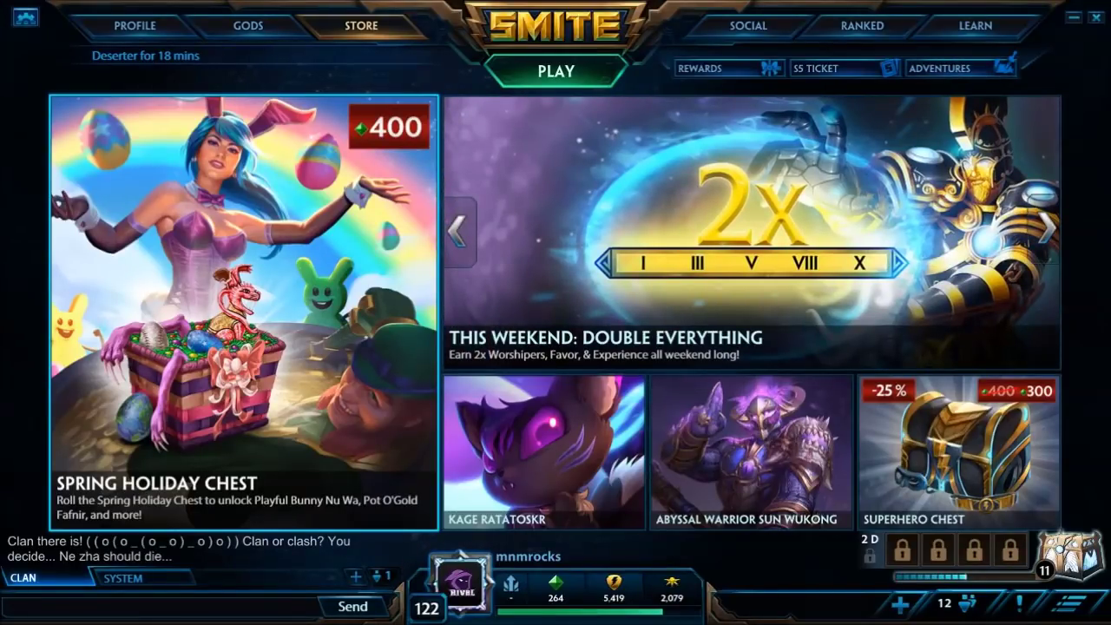
# Exit SMITE, confirm OBS Display Capture settings, and open the SMITE launcher's Options.
pyautogui.click(1096, 18)
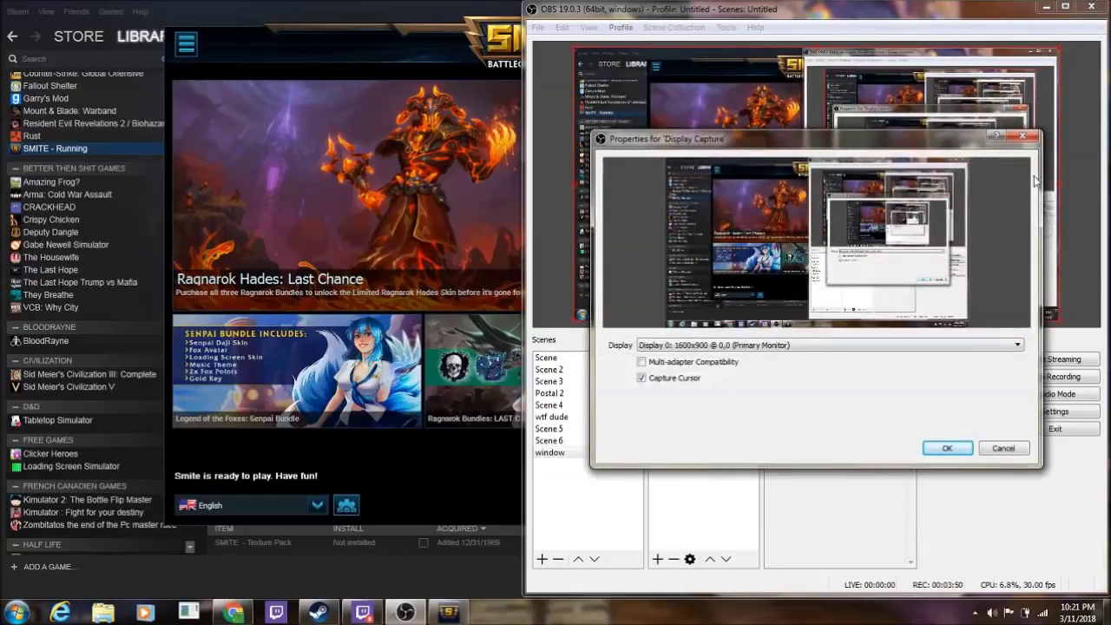
pyautogui.click(948, 448)
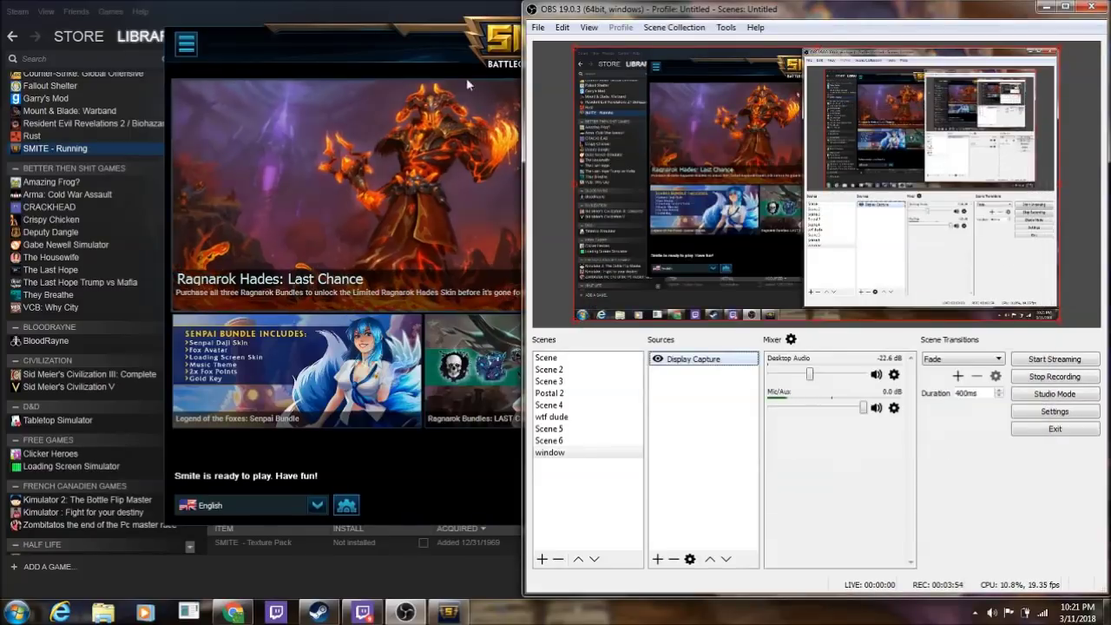
pyautogui.moveTo(418, 49); pyautogui.dragTo(527, 73)
pyautogui.click(380, 531)
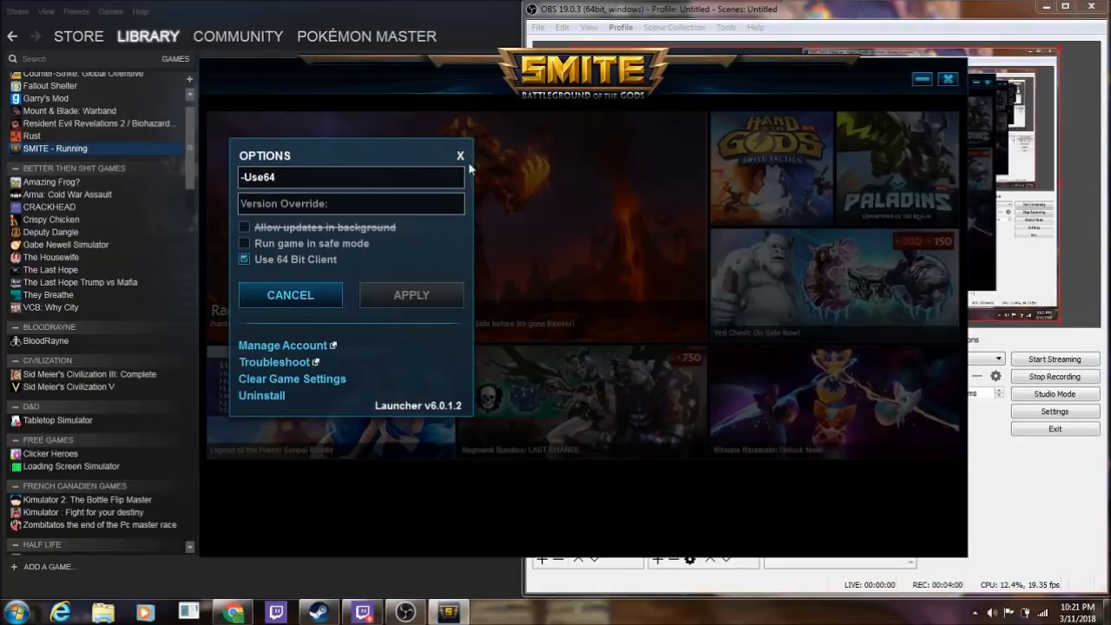
# Open the Hi-Rez diagnostic tool via Troubleshoot and confirm Re-run Prerequisites with Yes.
pyautogui.click(281, 363)
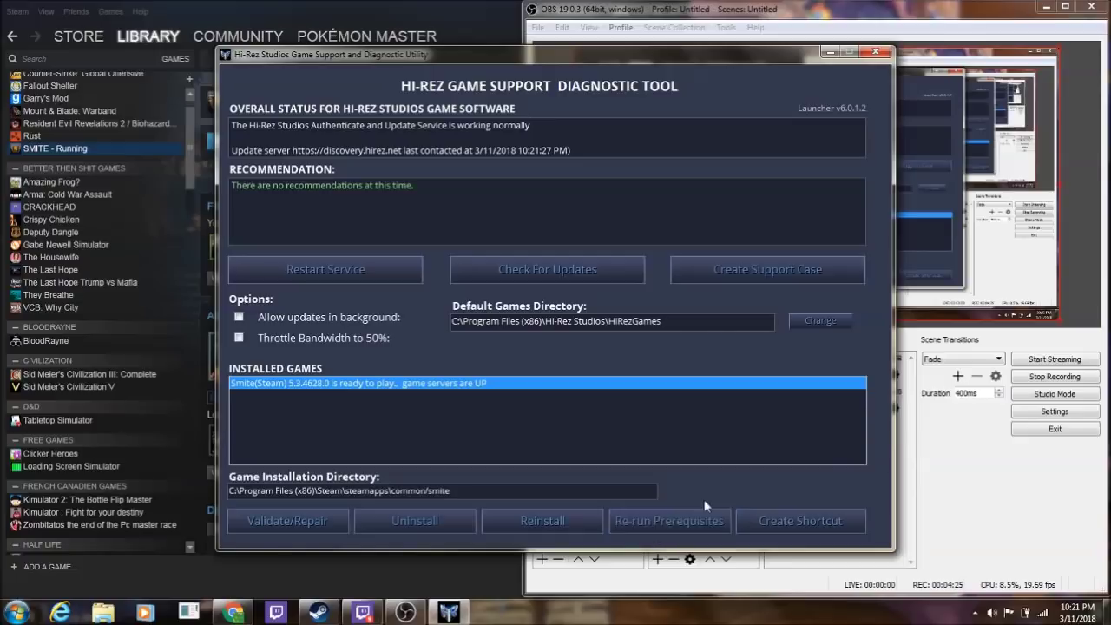
pyautogui.click(683, 521)
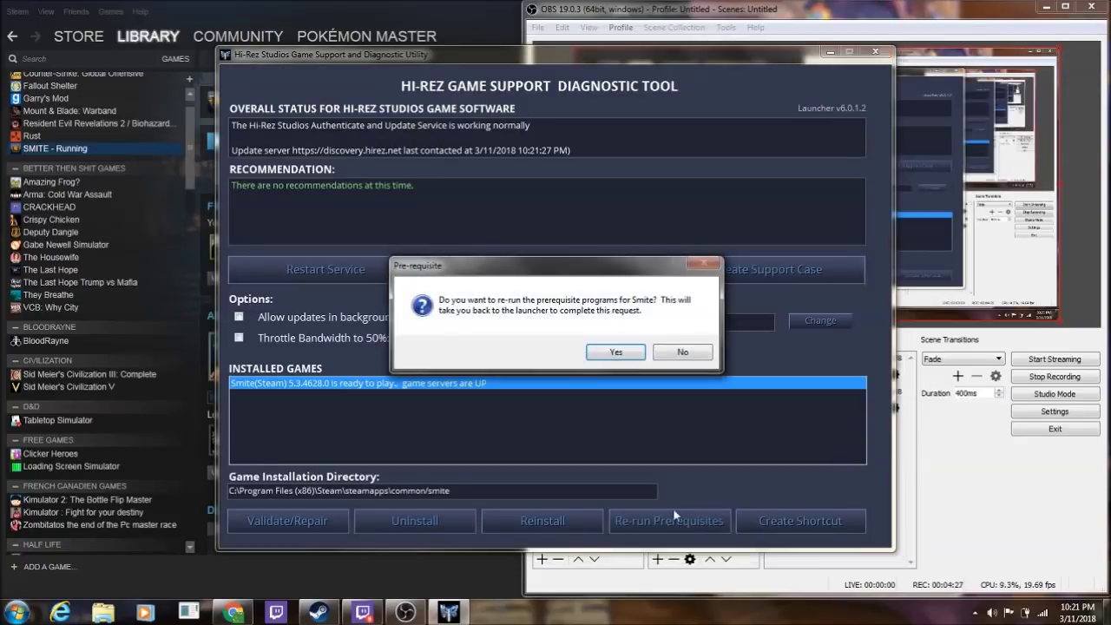
pyautogui.click(615, 353)
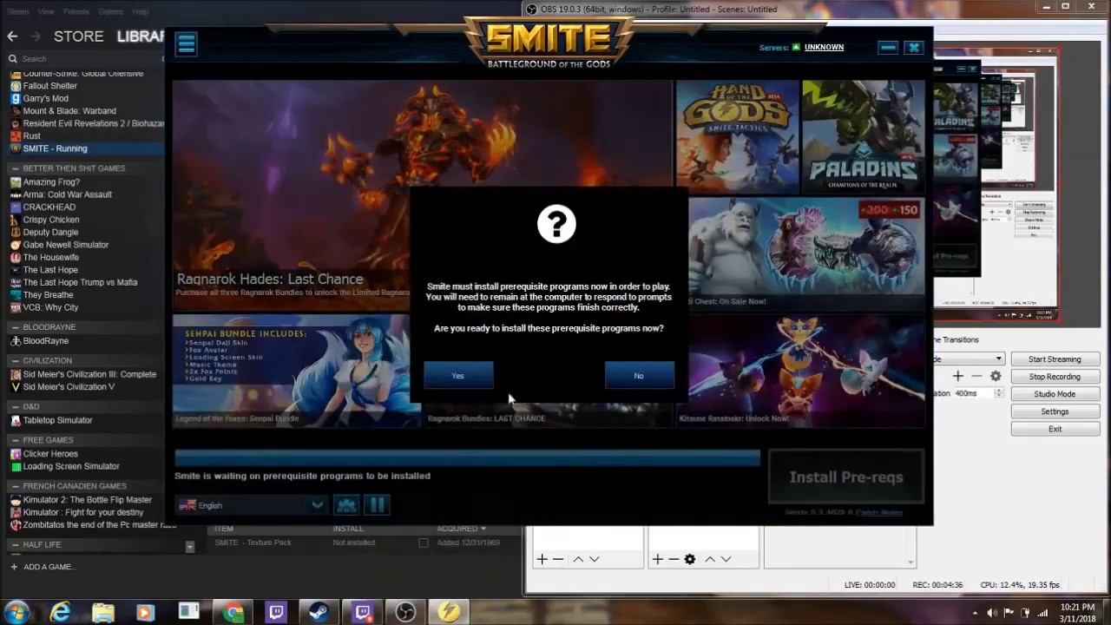
# Agree to install prerequisites, accept the EULA, and dismiss the installation-complete message.
pyautogui.click(483, 382)
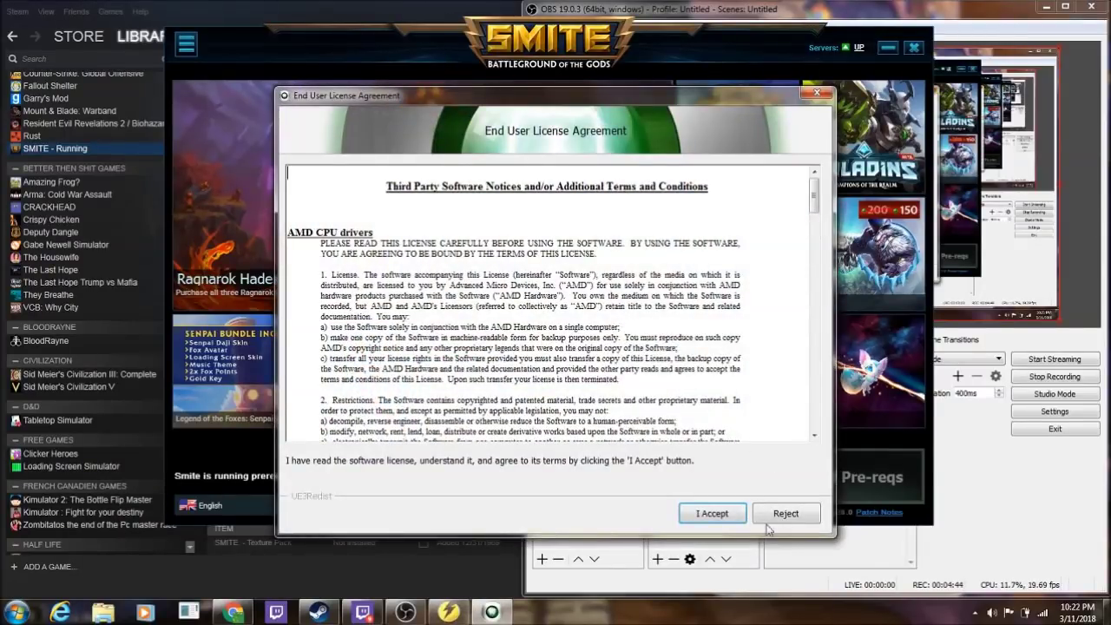
pyautogui.moveTo(814, 197); pyautogui.dragTo(814, 414)
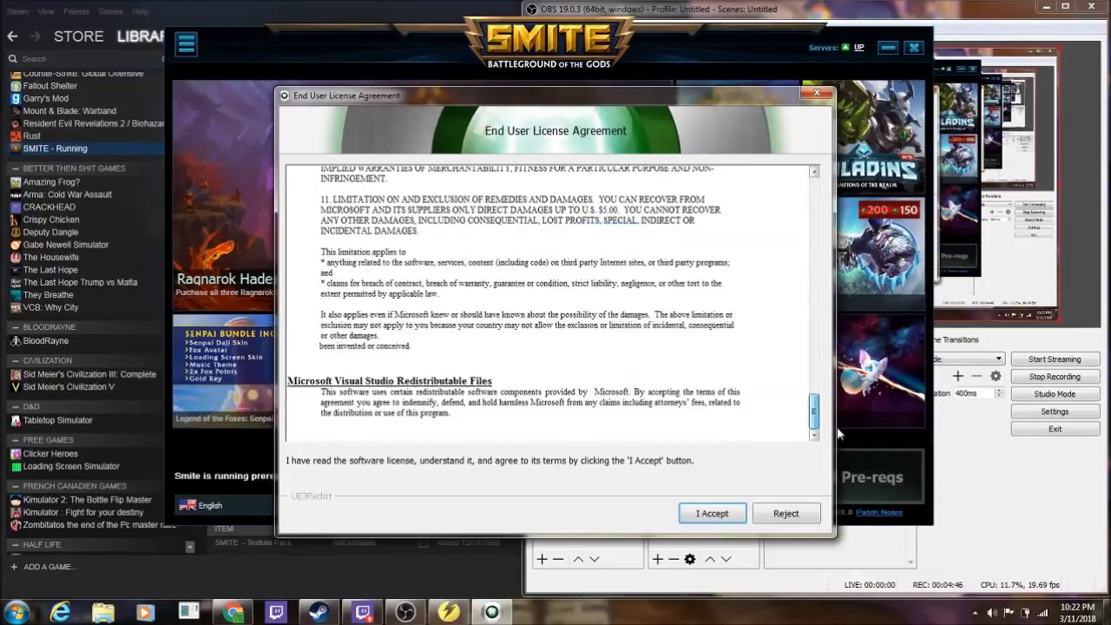
pyautogui.click(710, 513)
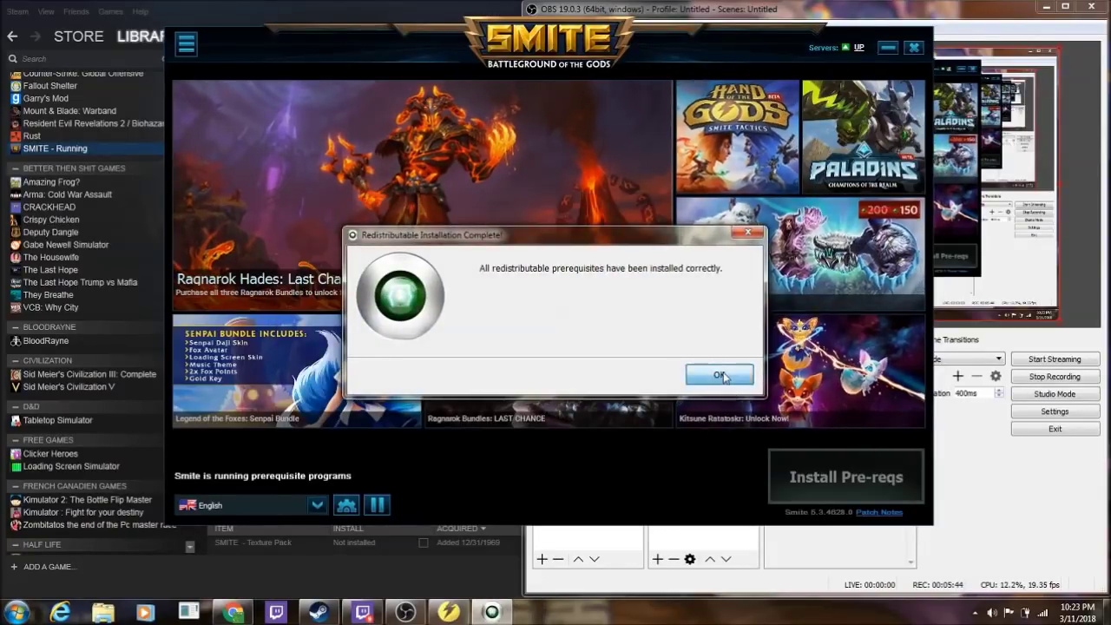
pyautogui.click(720, 375)
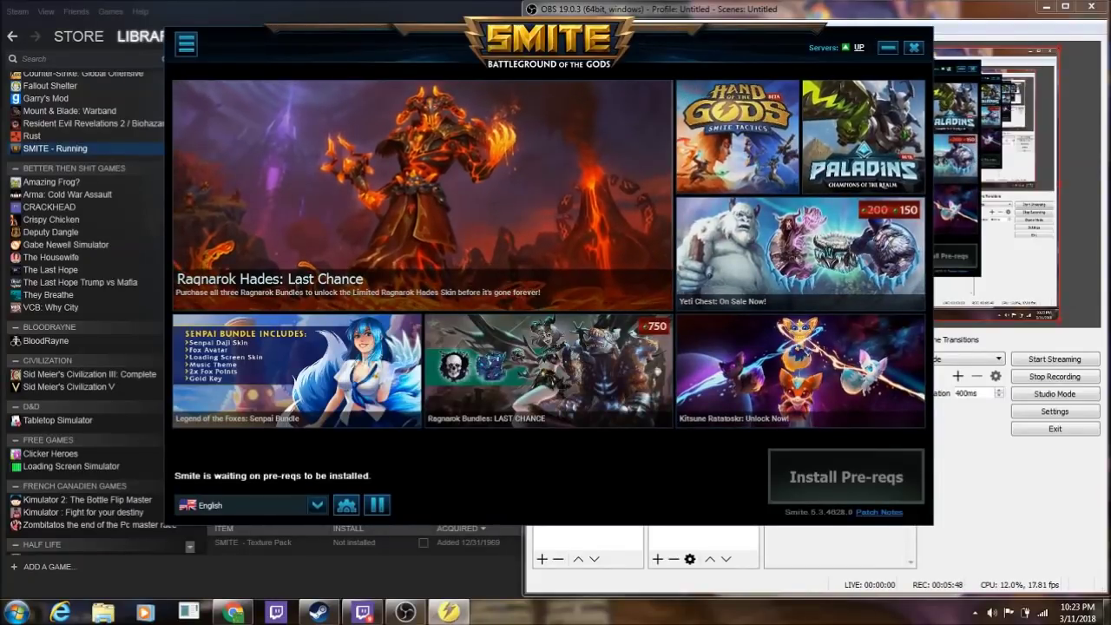
# Move the launcher, dismiss the prerequisites-failed error, and close the SMITE launcher.
pyautogui.moveTo(670, 50); pyautogui.dragTo(584, 41)
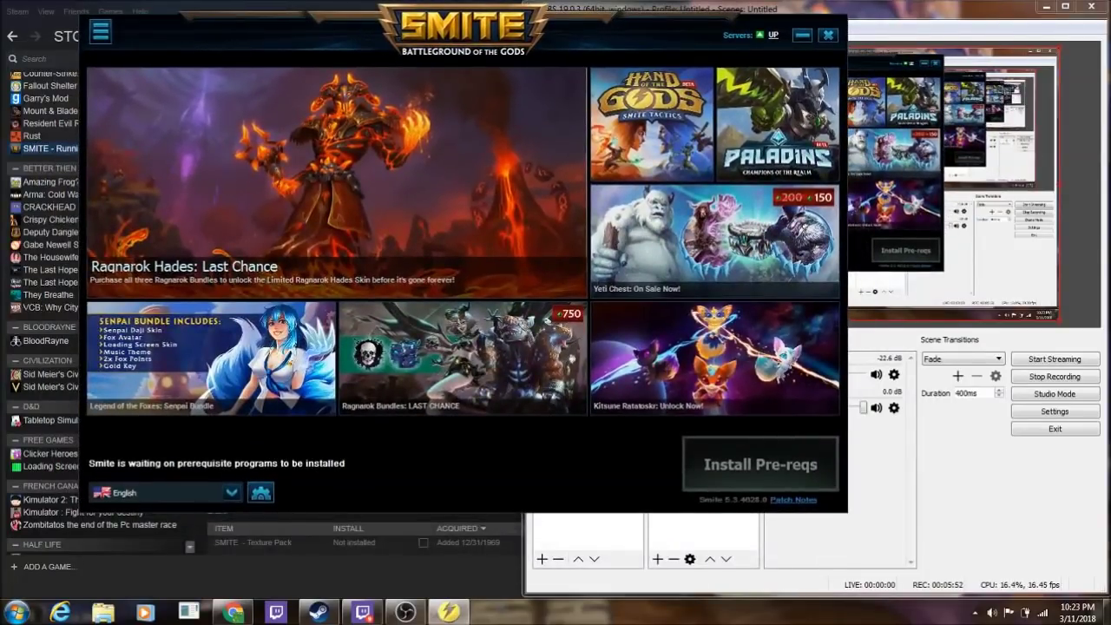
pyautogui.moveTo(585, 41); pyautogui.dragTo(644, 62)
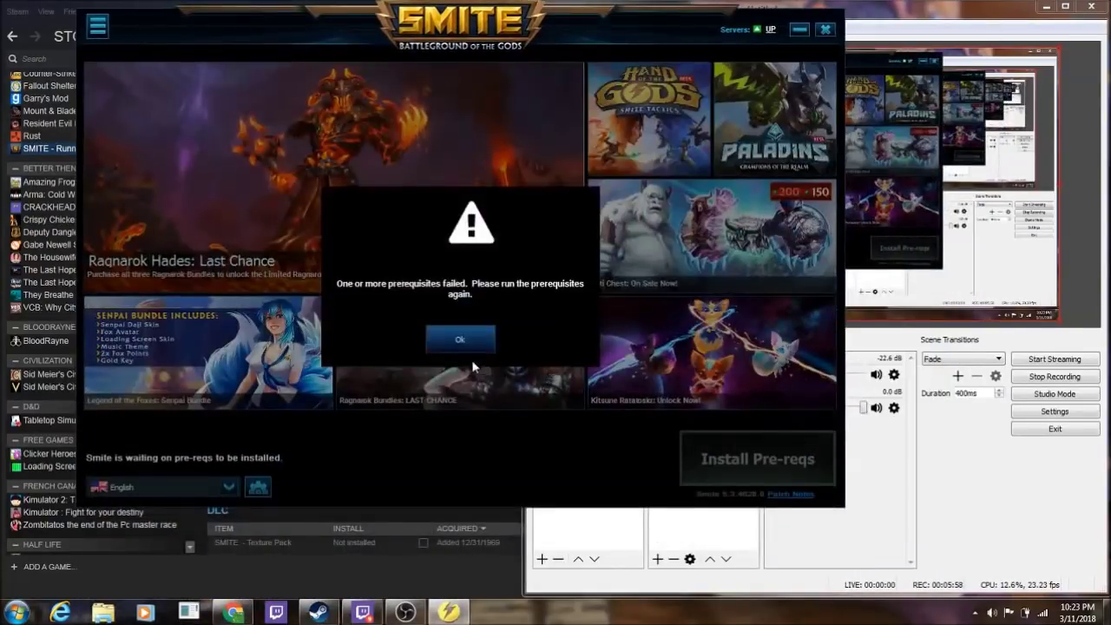
pyautogui.click(461, 340)
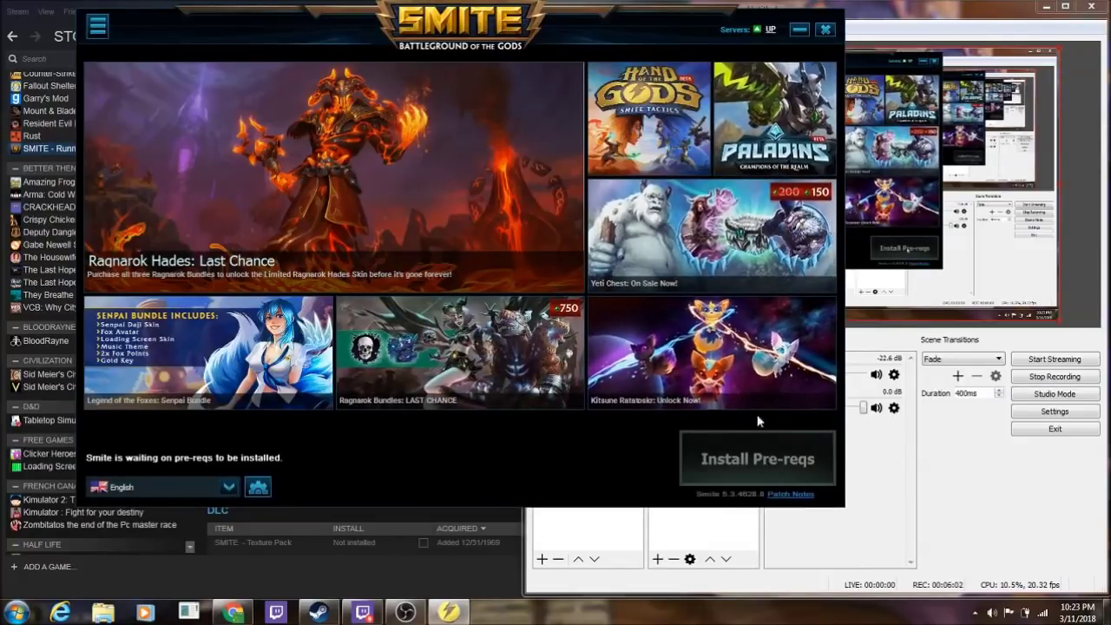
pyautogui.click(832, 34)
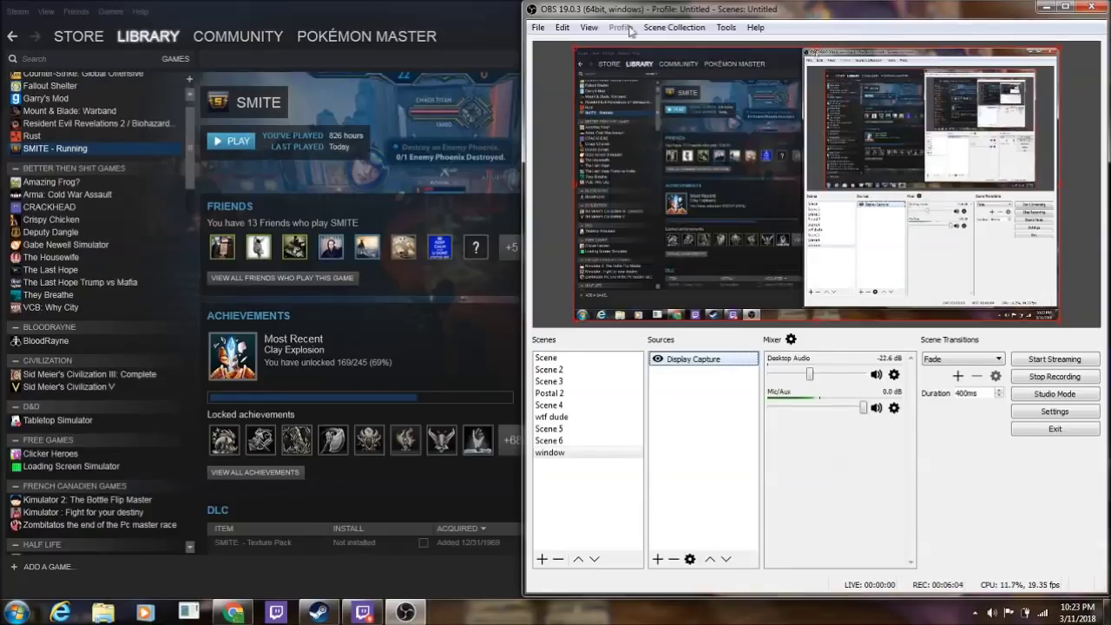
# Browse SMITE's local files from Steam Properties and snap Explorer to the left half.
pyautogui.rightClick(69, 146)
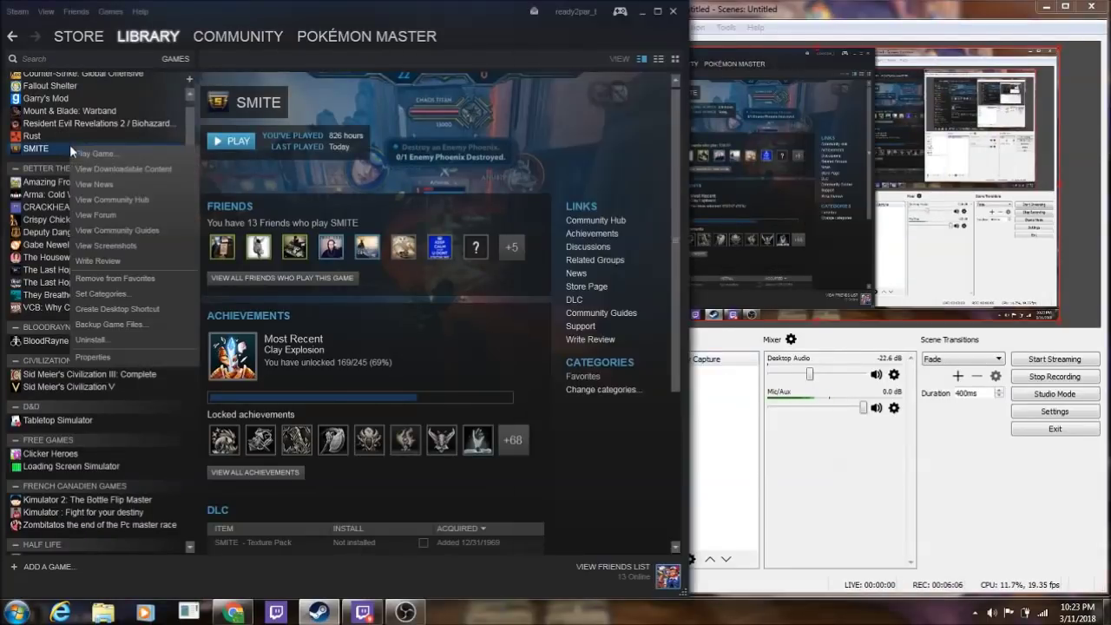
pyautogui.click(93, 357)
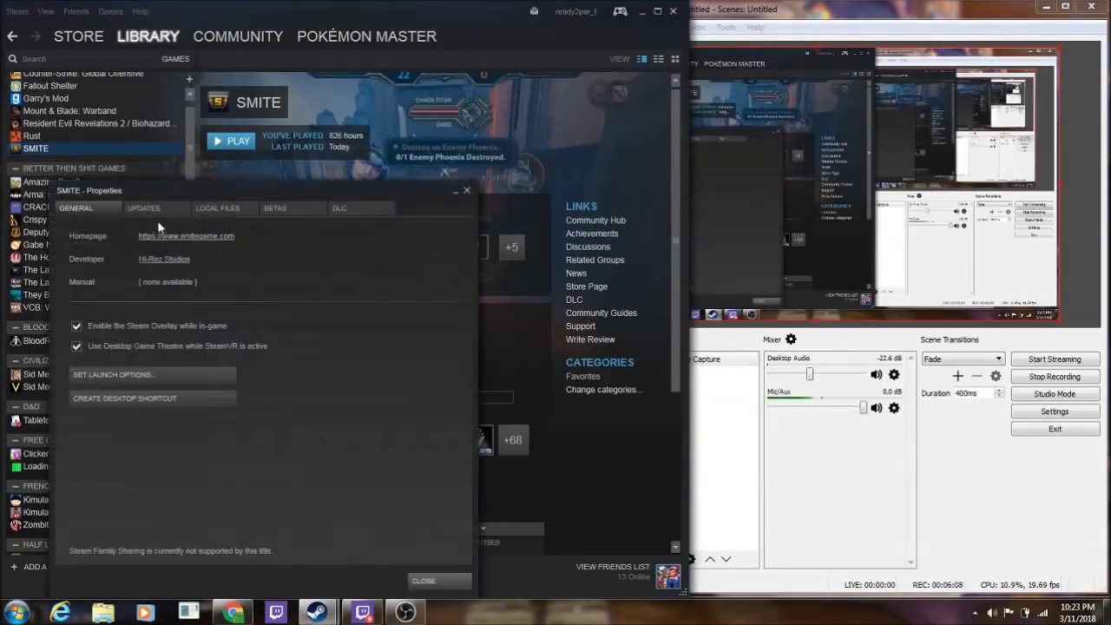
pyautogui.click(154, 212)
pyautogui.click(213, 216)
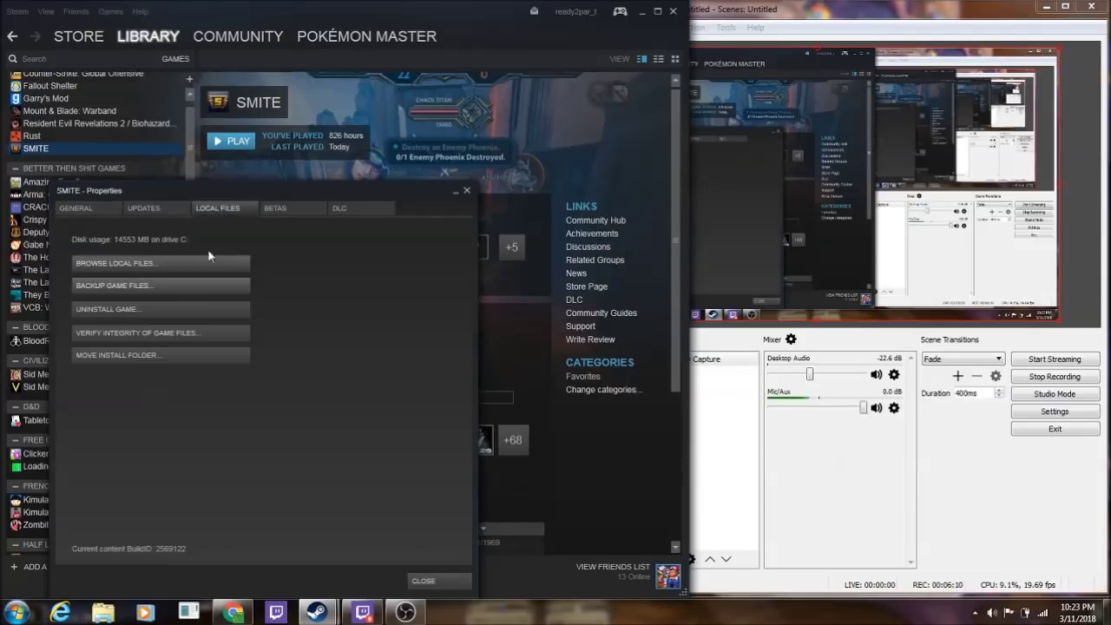
pyautogui.click(177, 268)
pyautogui.moveTo(698, 291); pyautogui.dragTo(1, 174)
pyautogui.click(191, 126)
# Navigate from the Engine folder back to SMITE and into the Binaries folder.
pyautogui.doubleClick(191, 129)
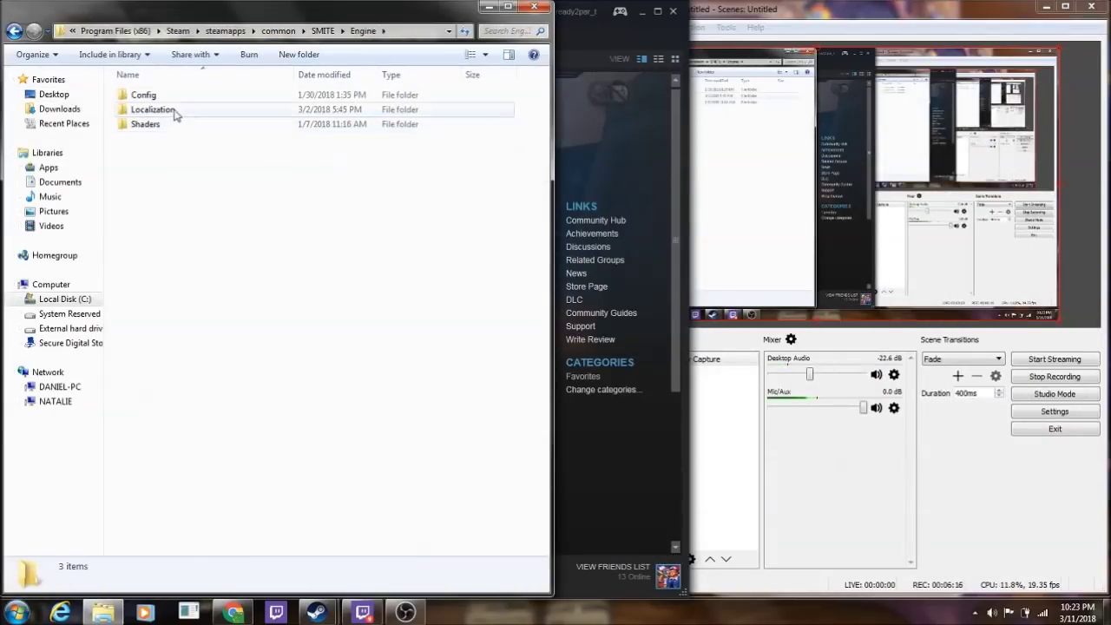
pyautogui.click(16, 33)
pyautogui.click(145, 113)
pyautogui.doubleClick(146, 111)
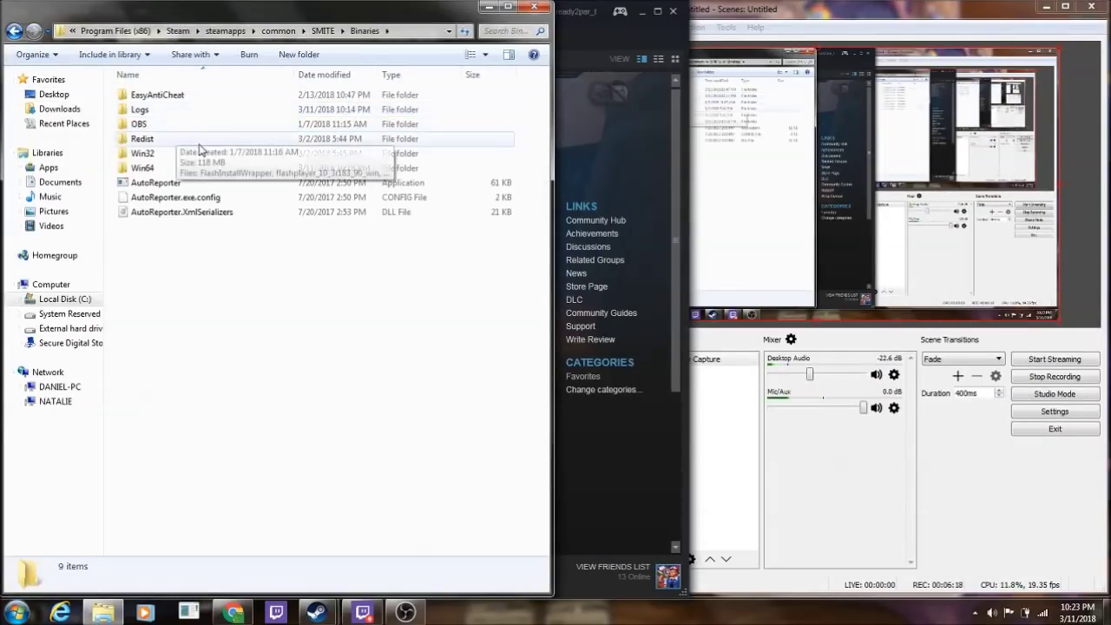
# Delete the EasyAntiCheat folder and snap Explorer to the right half.
pyautogui.rightClick(198, 100)
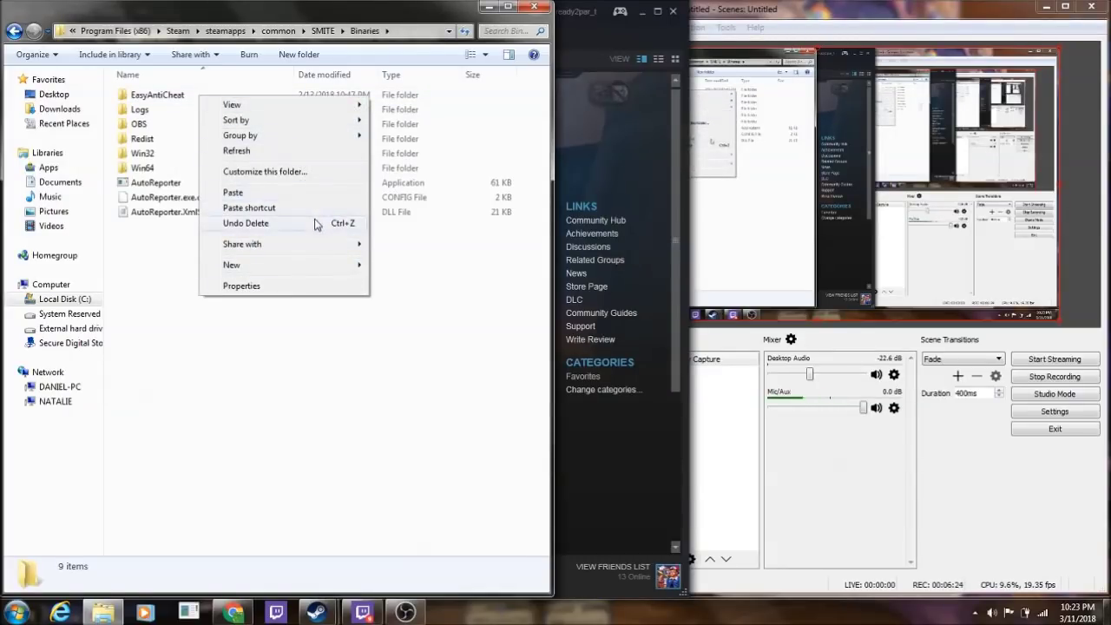
pyautogui.moveTo(333, 271)
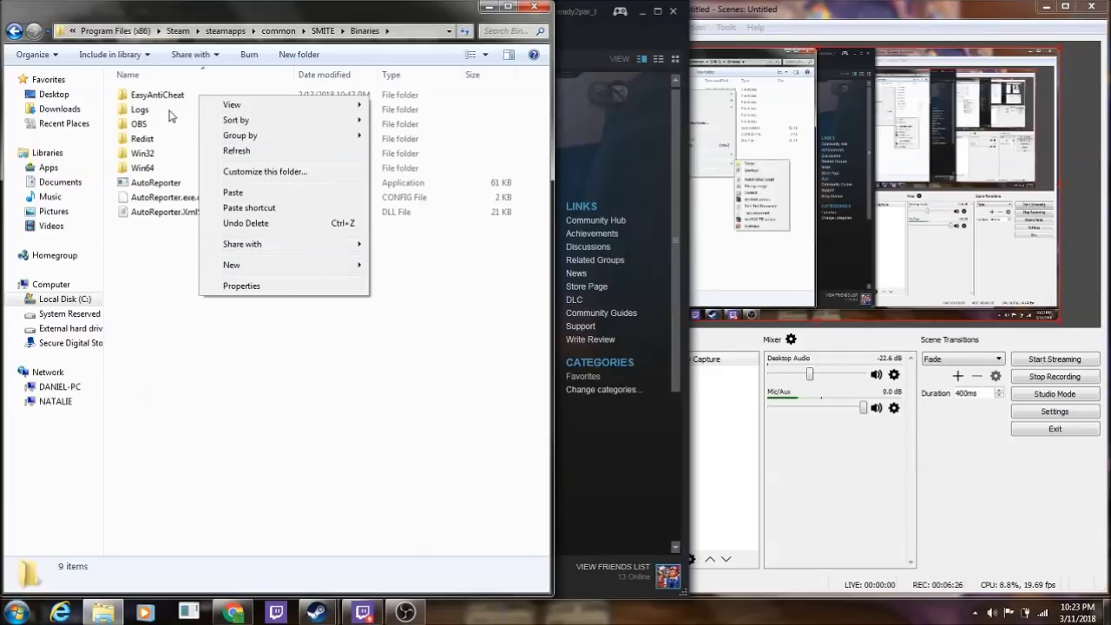
pyautogui.click(159, 96)
pyautogui.rightClick(159, 96)
pyautogui.click(275, 359)
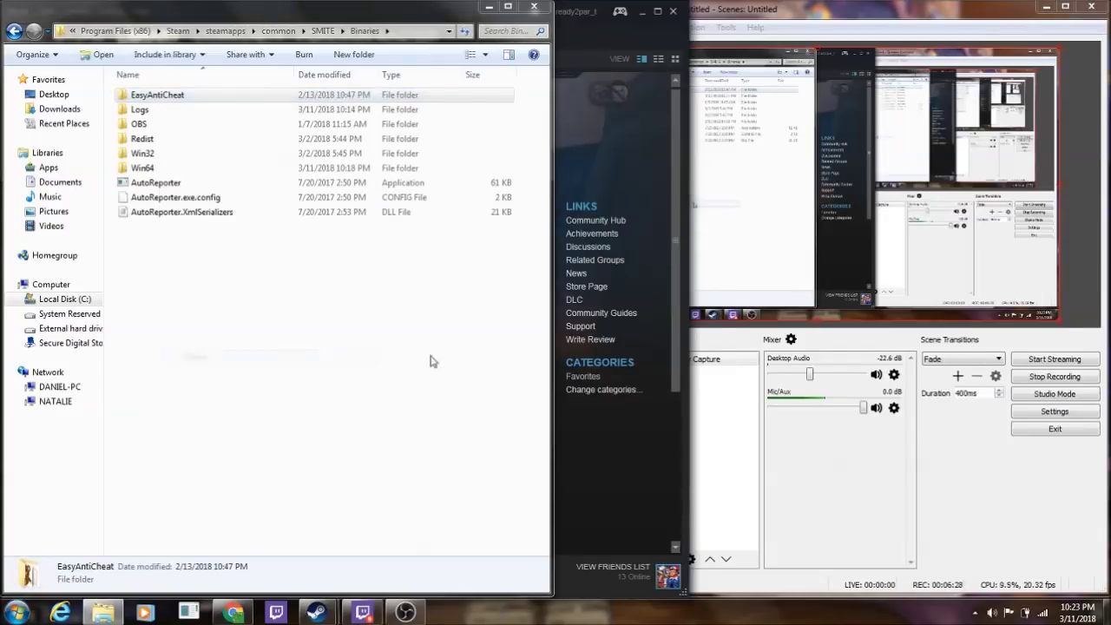
pyautogui.click(611, 364)
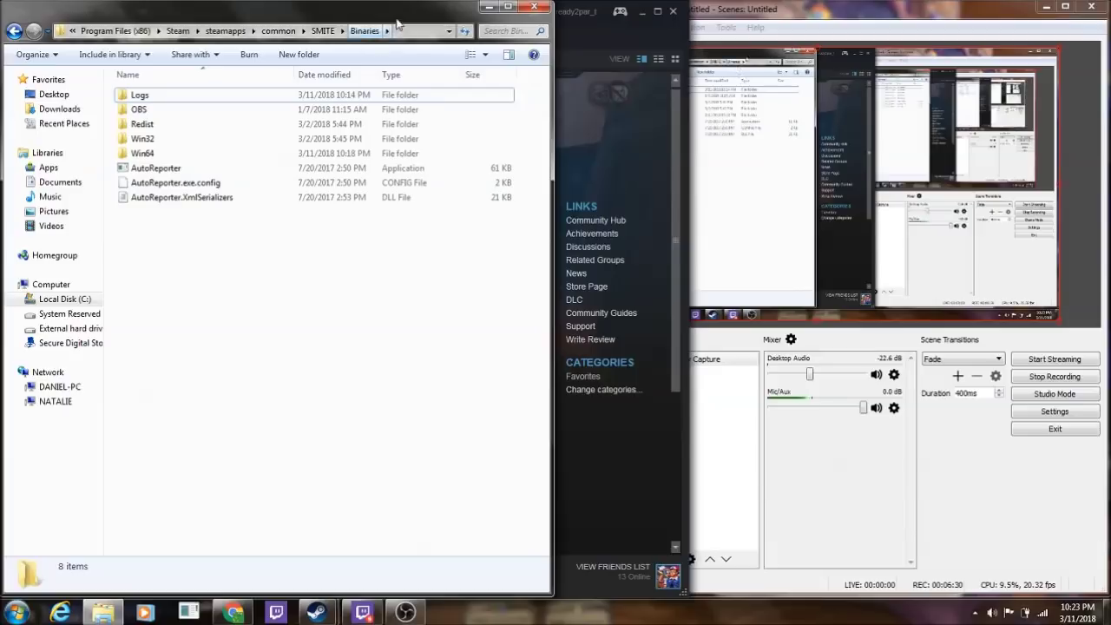
pyautogui.press('super+Right')
pyautogui.press('super+Right')
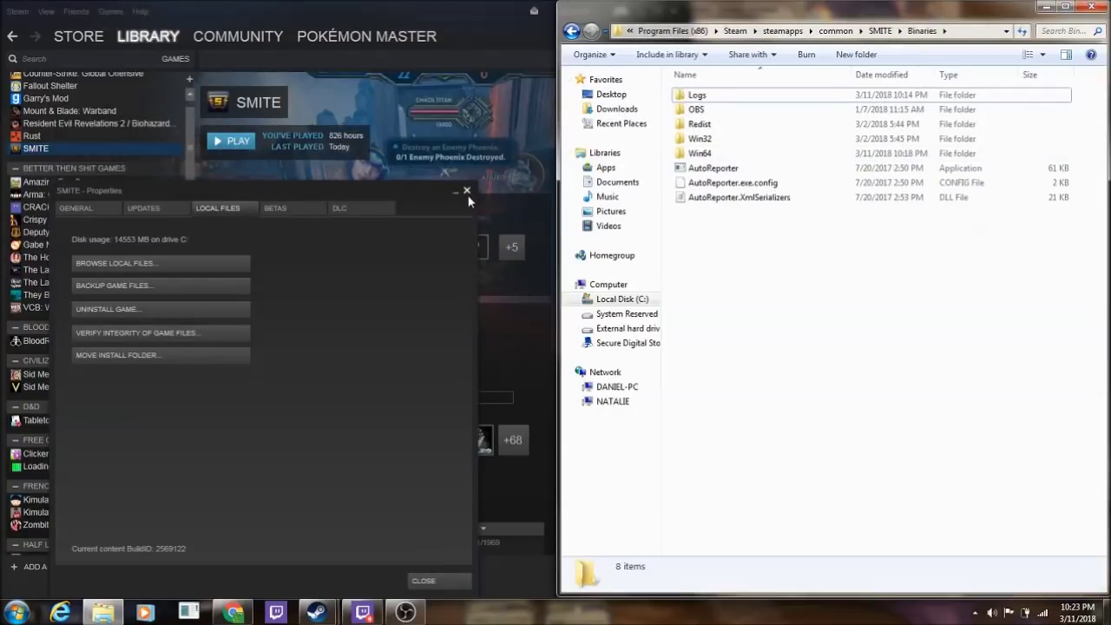
# Close Steam's SMITE Properties, then close the relaunched launcher stuck on prerequisites.
pyautogui.click(467, 191)
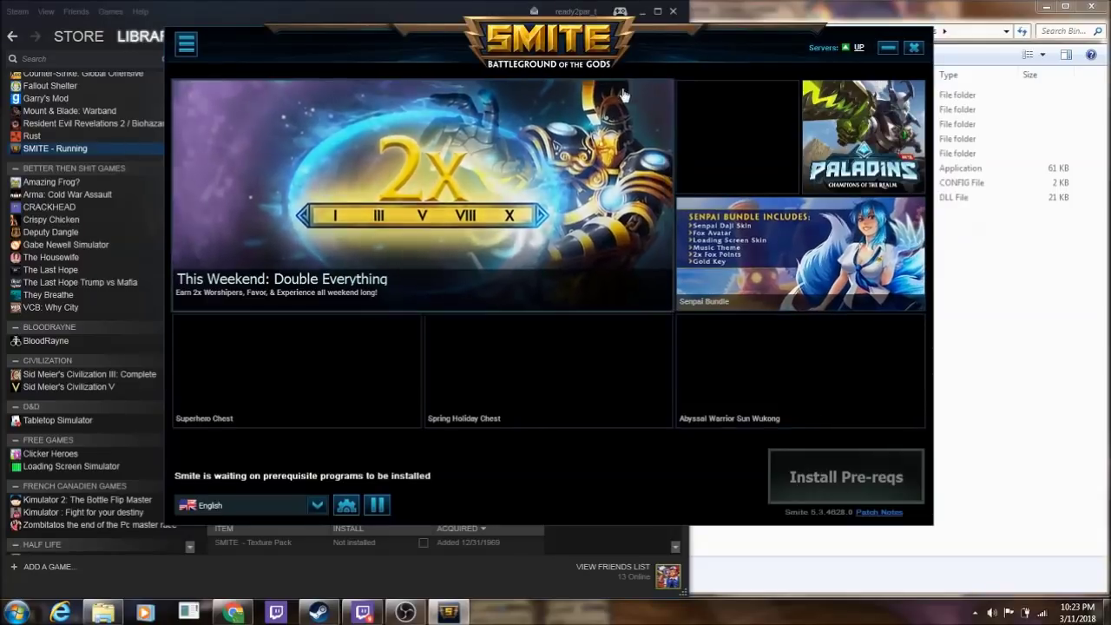
pyautogui.moveTo(620, 38); pyautogui.dragTo(570, 61)
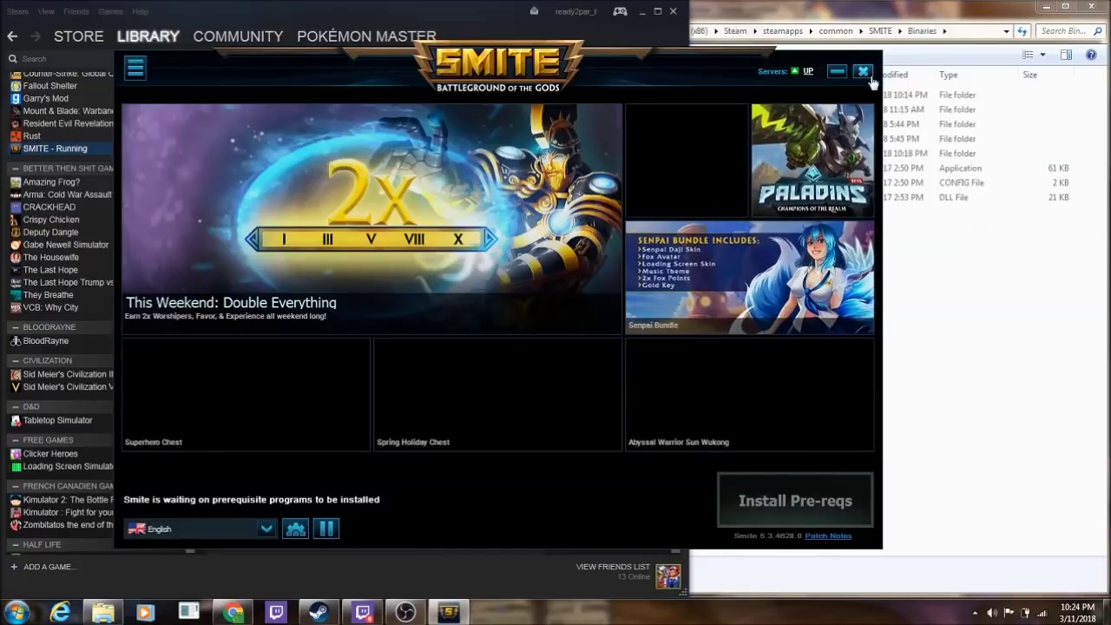
pyautogui.click(865, 73)
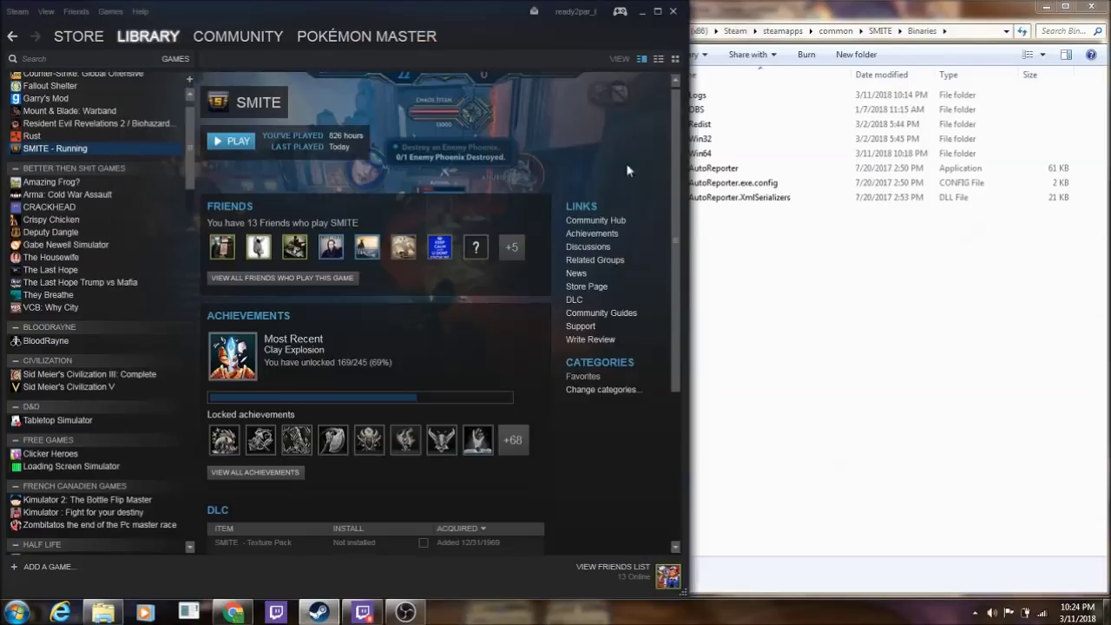
# Restore EasyAntiCheat from the Recycle Bin into SMITE's Binaries folder.
pyautogui.click(642, 12)
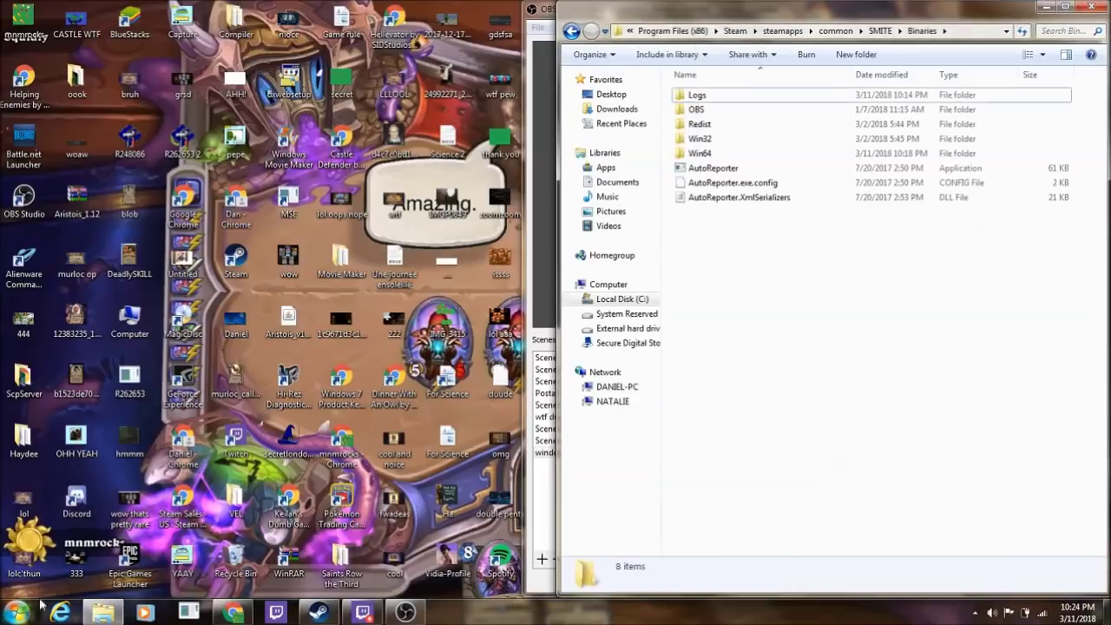
pyautogui.doubleClick(235, 560)
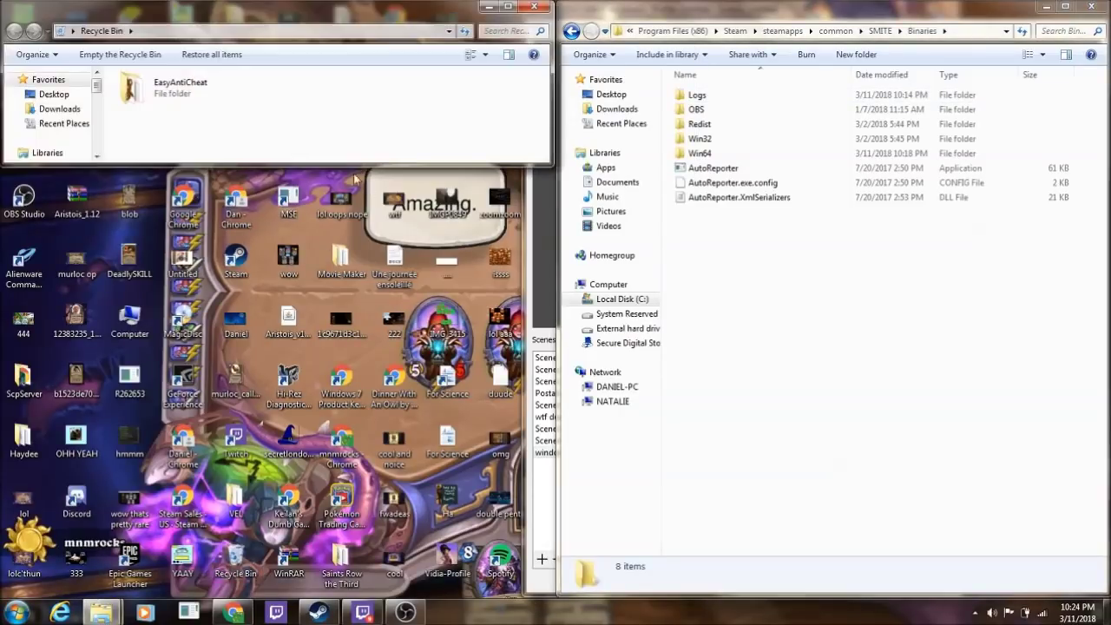
pyautogui.click(162, 93)
pyautogui.moveTo(162, 94); pyautogui.dragTo(752, 275)
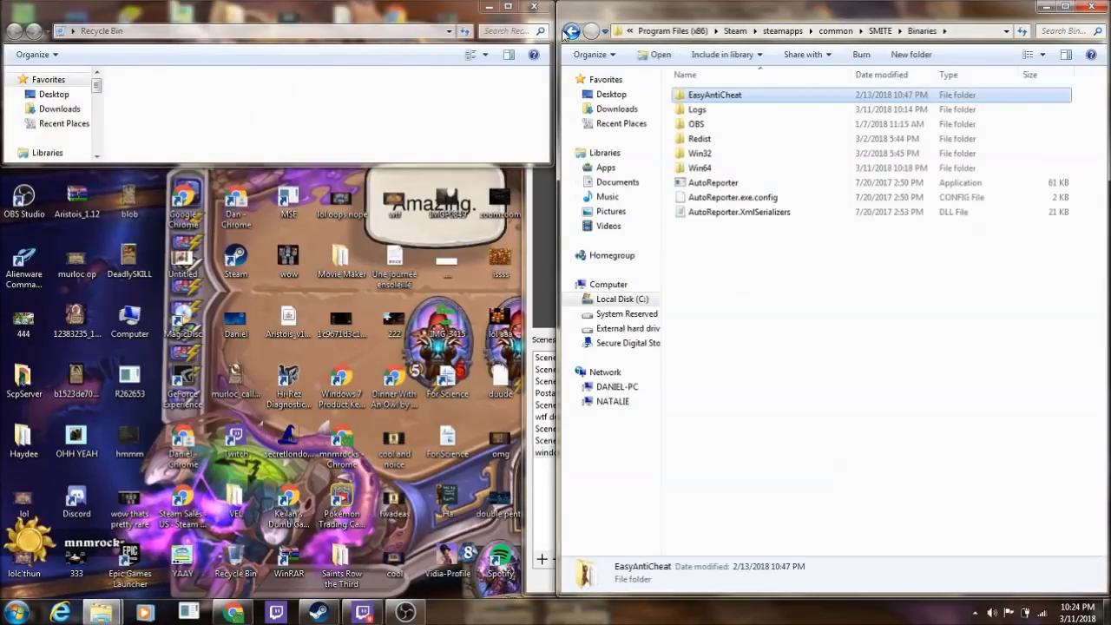
pyautogui.click(534, 7)
# Relaunch SMITE from Steam's SMITE page.
pyautogui.click(317, 612)
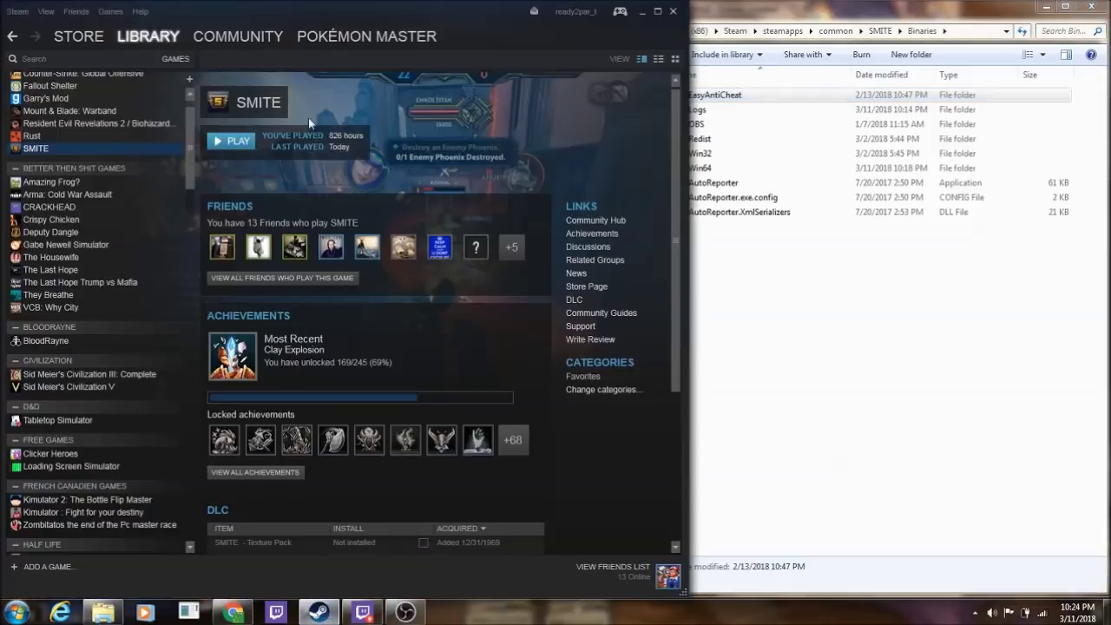
pyautogui.click(240, 148)
pyautogui.click(1083, 15)
# Close Explorer, open Options > Troubleshoot, dismiss the alert, and confirm Re-run Prerequisites.
pyautogui.click(1085, 8)
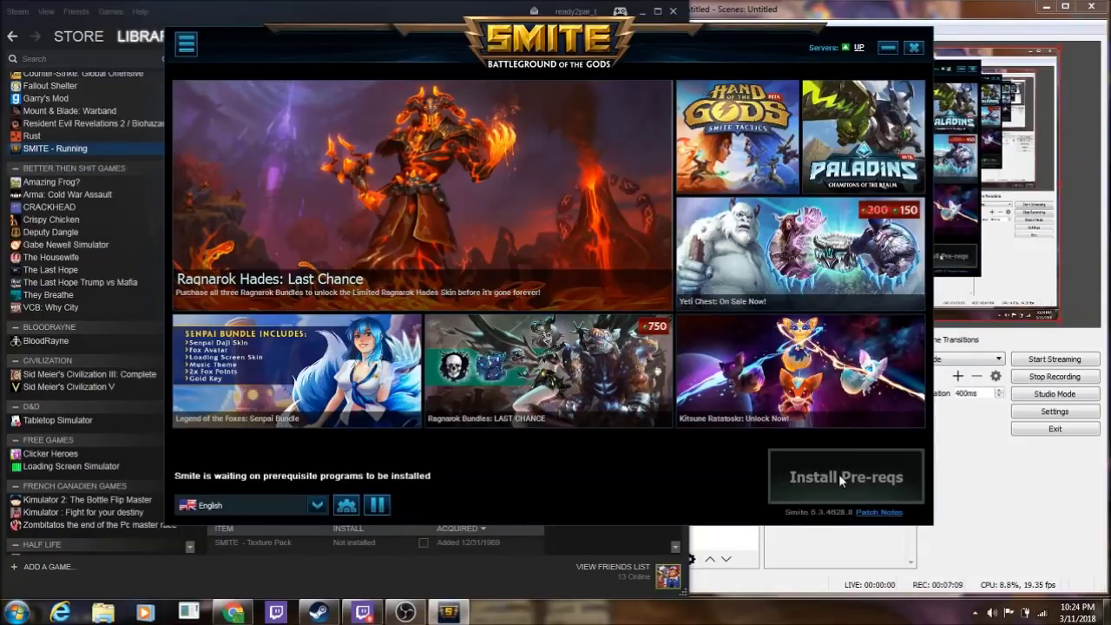
pyautogui.click(352, 503)
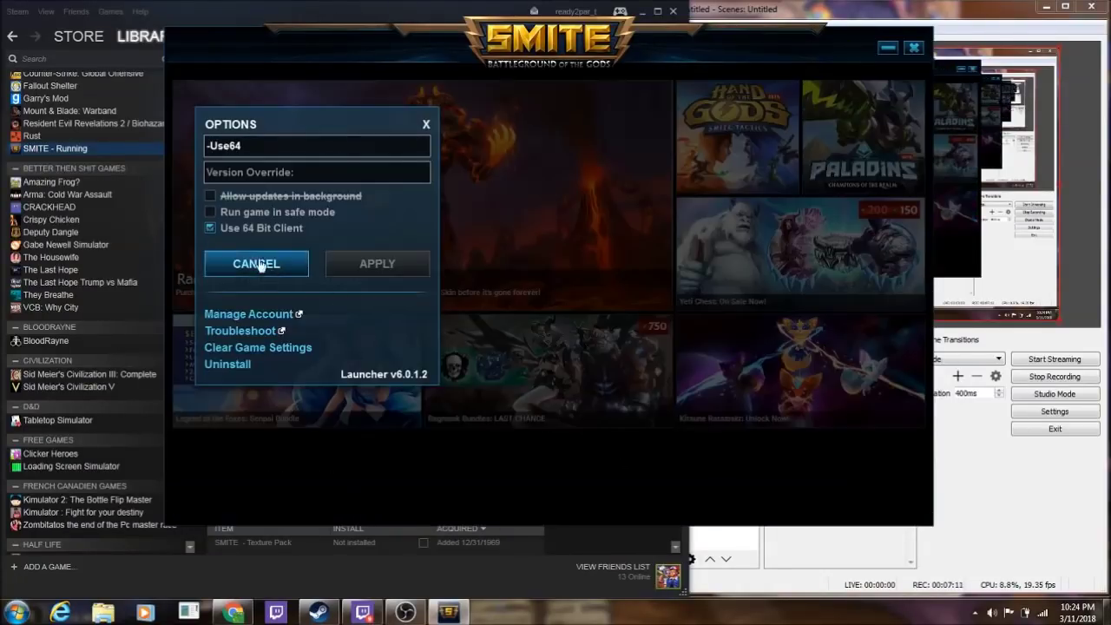
pyautogui.click(260, 330)
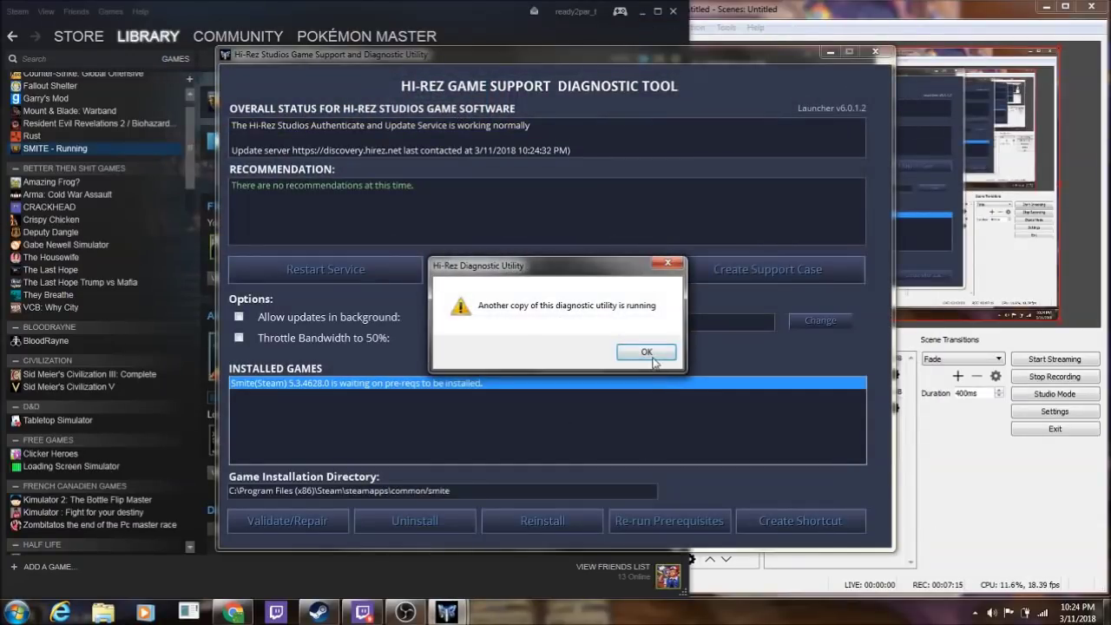
pyautogui.click(653, 357)
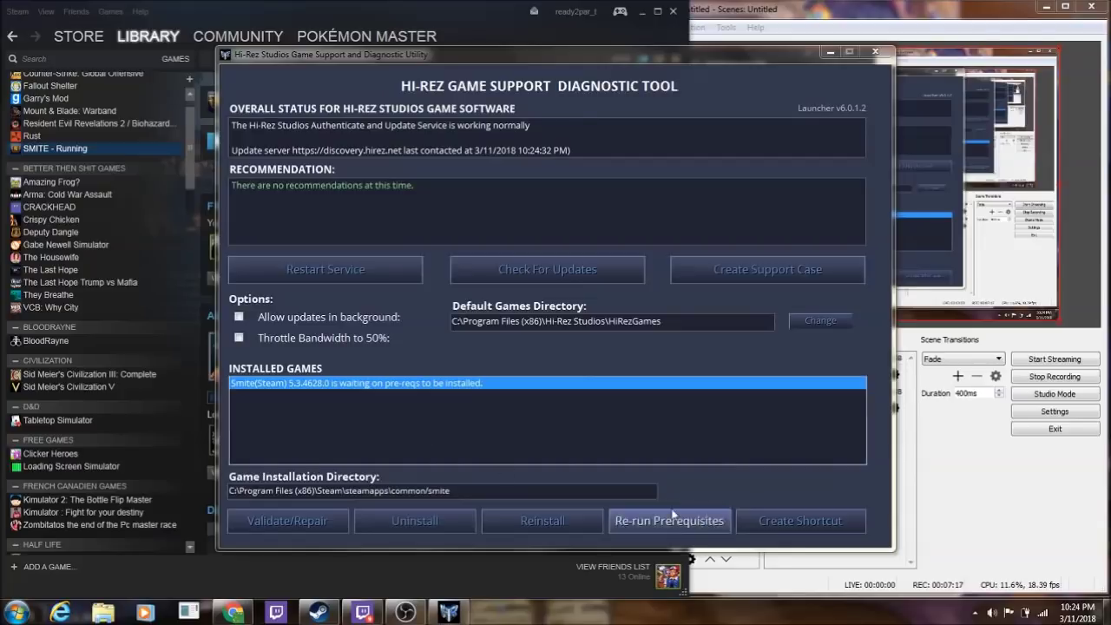
pyautogui.click(669, 526)
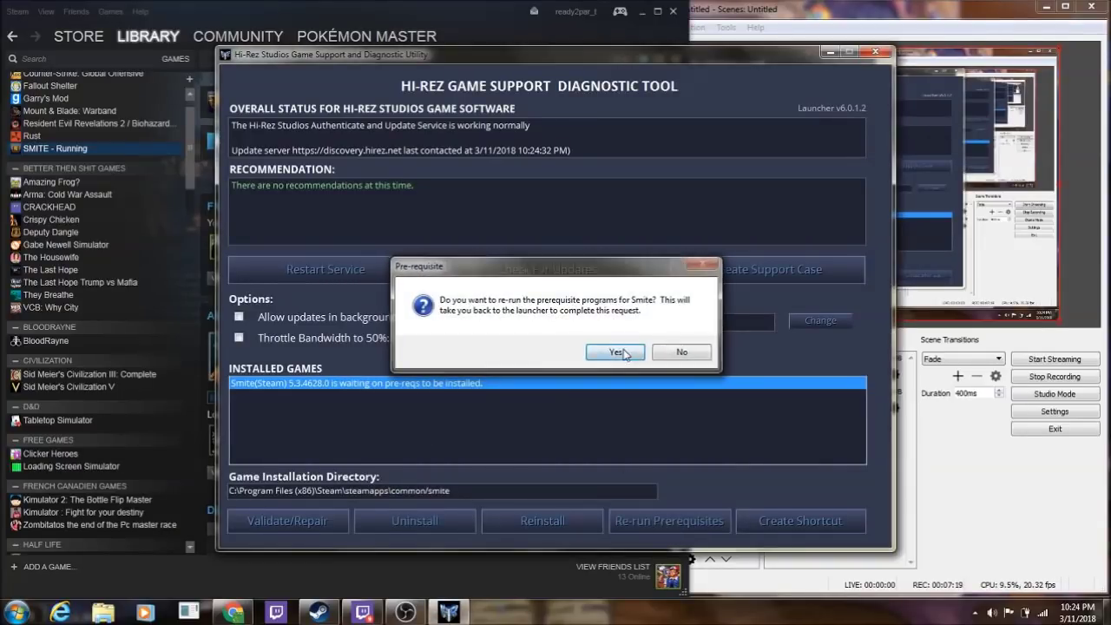
pyautogui.click(616, 348)
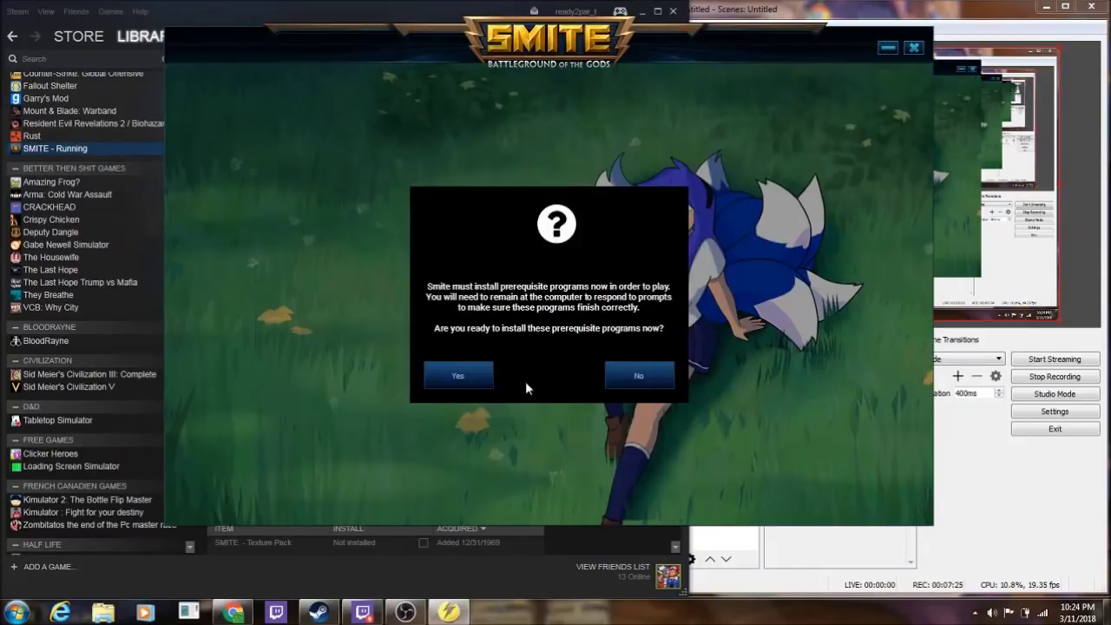
# Confirm installing prerequisites and accept the End User License Agreement.
pyautogui.click(475, 381)
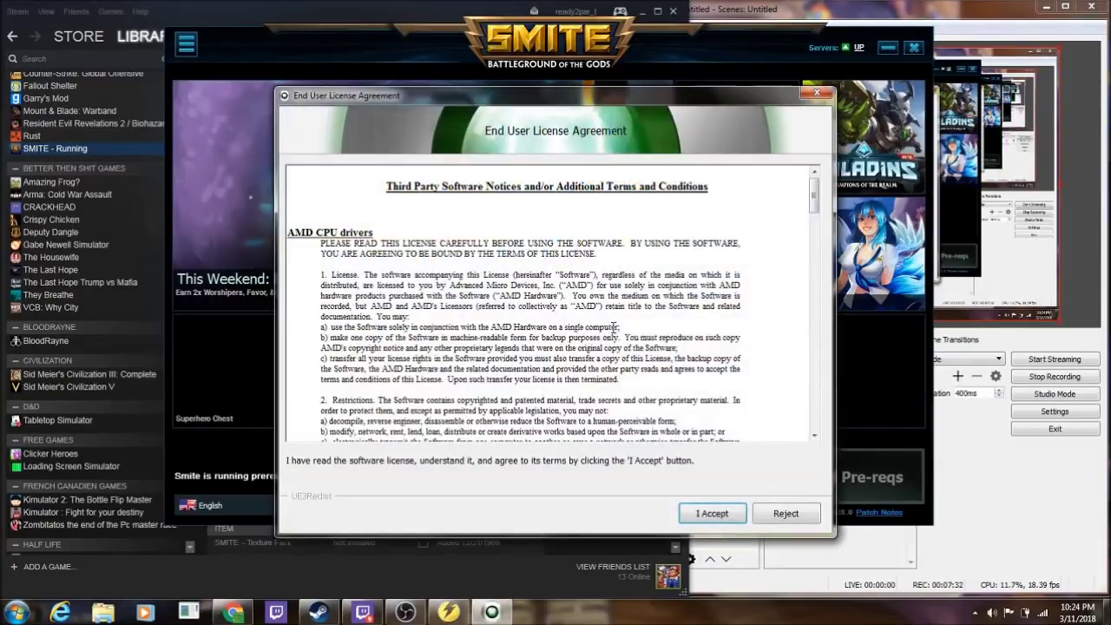
pyautogui.click(714, 516)
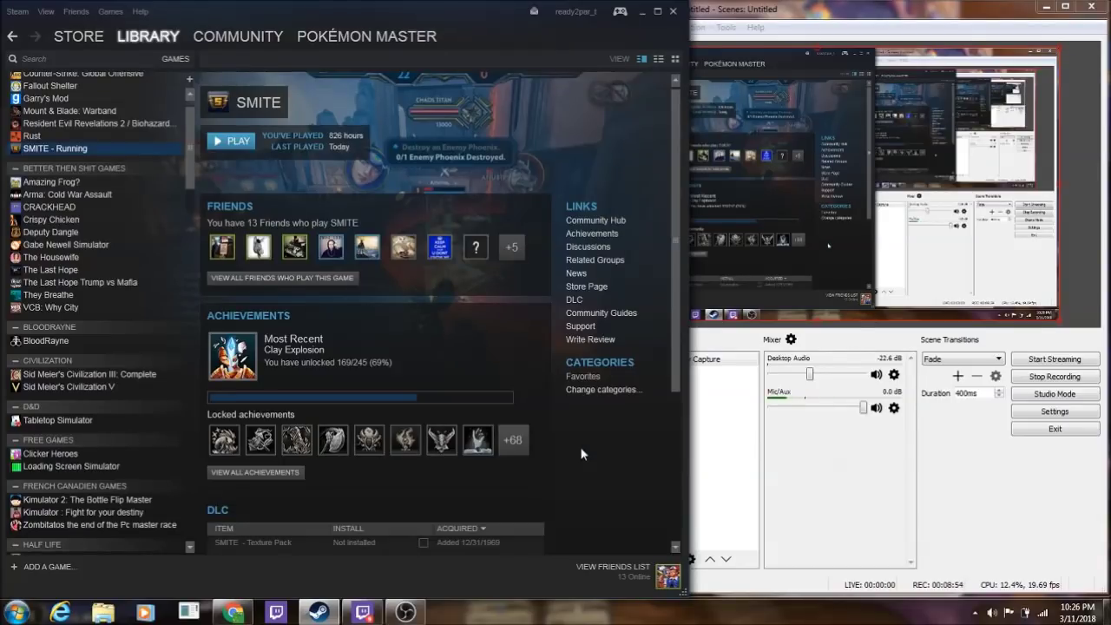
# Bring OBS Studio to the front, maximize it, then restore it as a smaller window on the right.
pyautogui.click(695, 104)
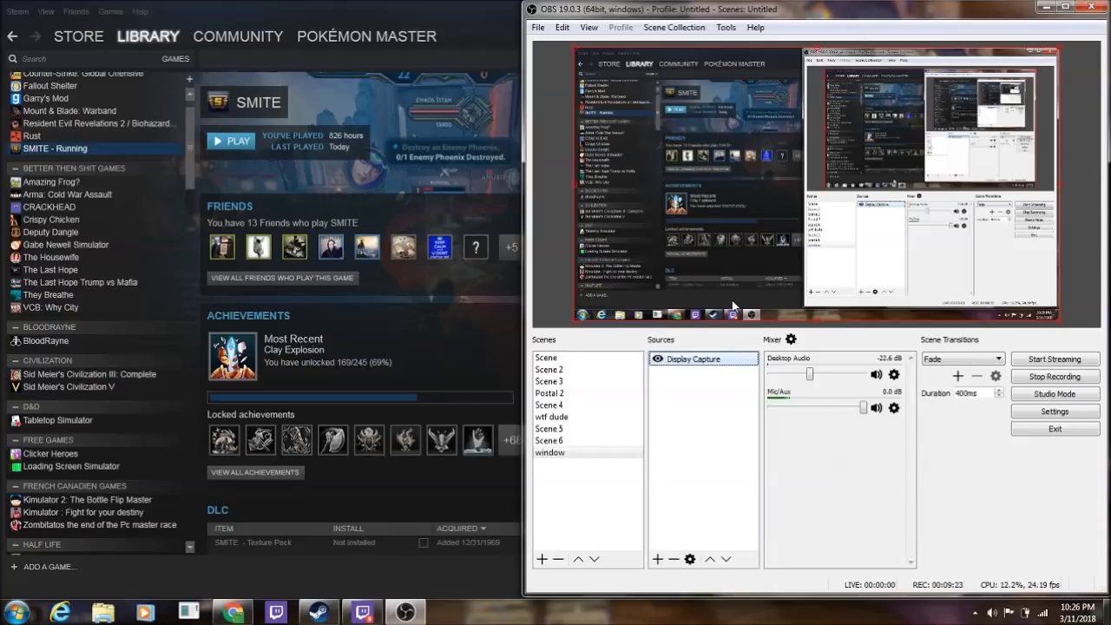
pyautogui.doubleClick(807, 11)
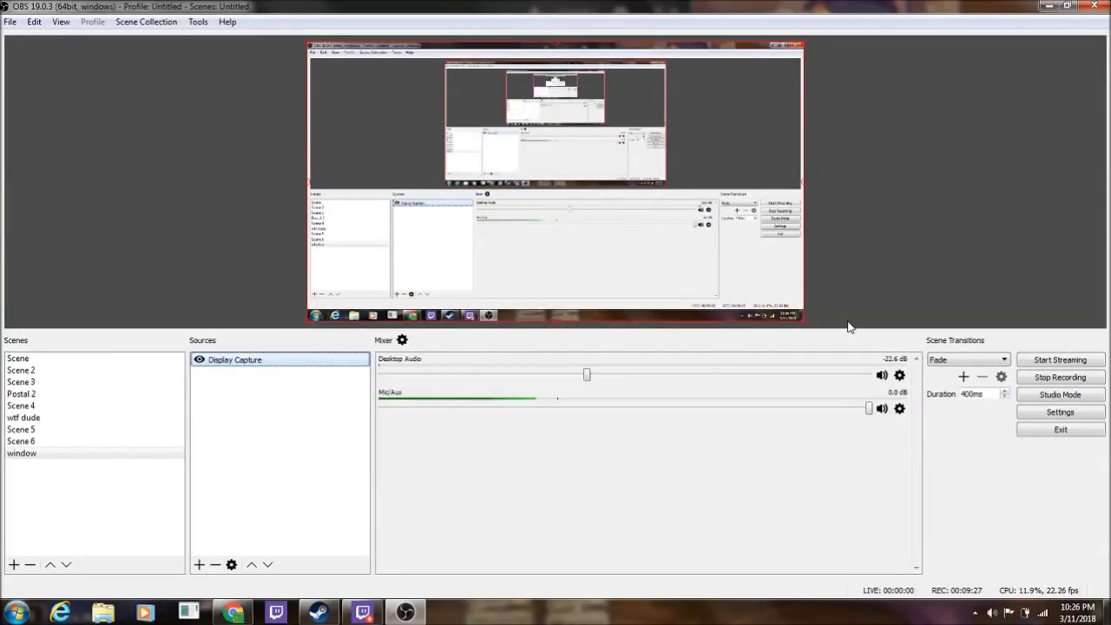
pyautogui.moveTo(653, 11); pyautogui.dragTo(1110, 70)
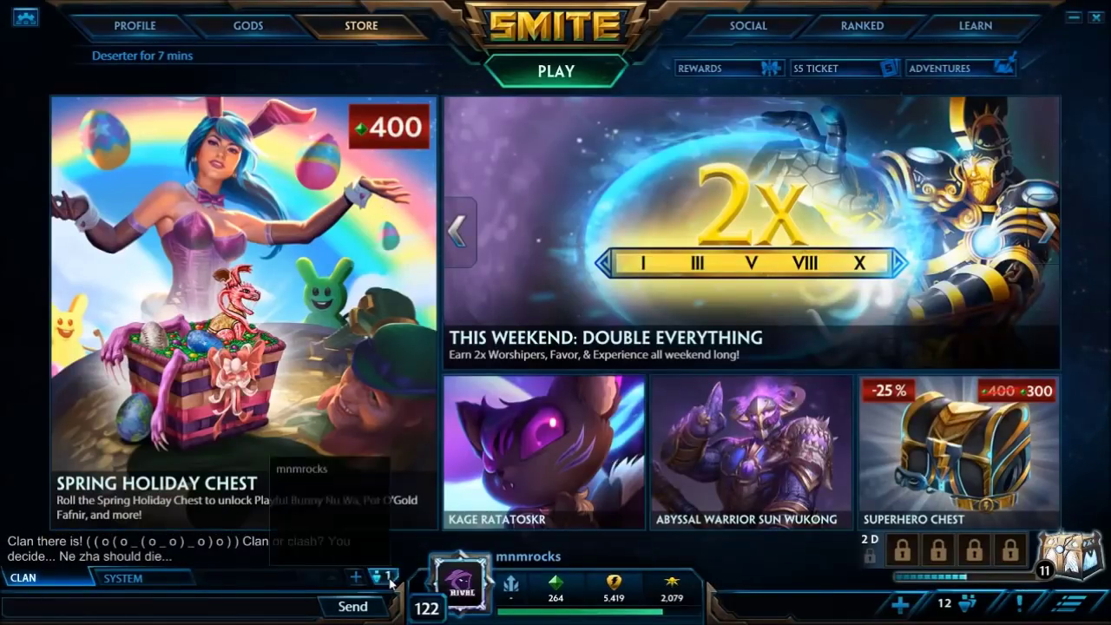
# Close the SMITE game client and confirm with OK in the Exit Game prompt.
pyautogui.click(1096, 17)
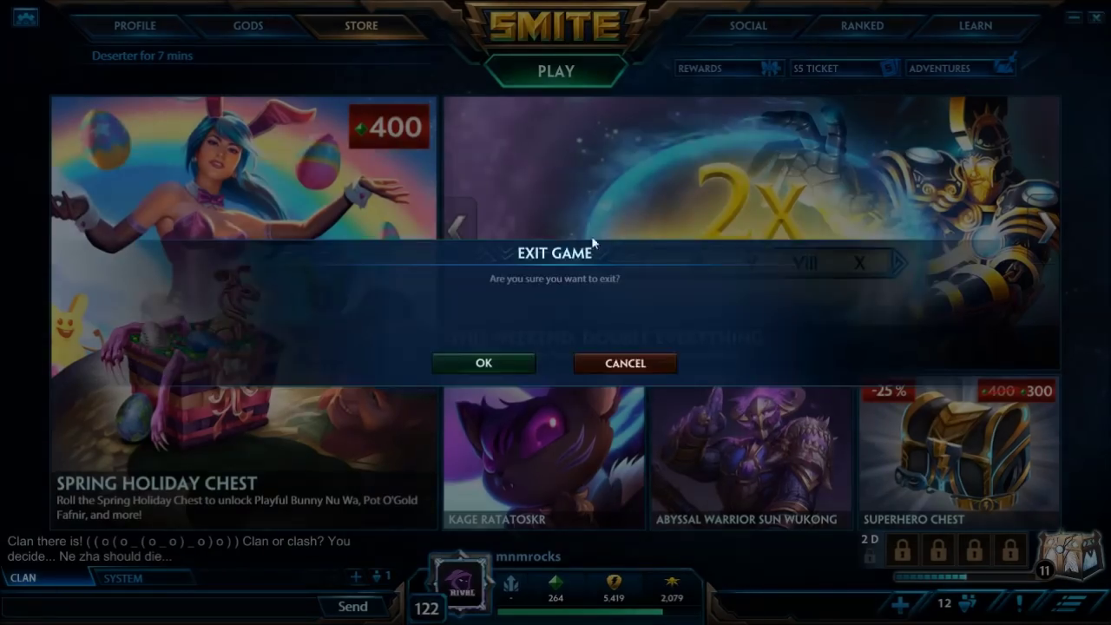
pyautogui.click(512, 362)
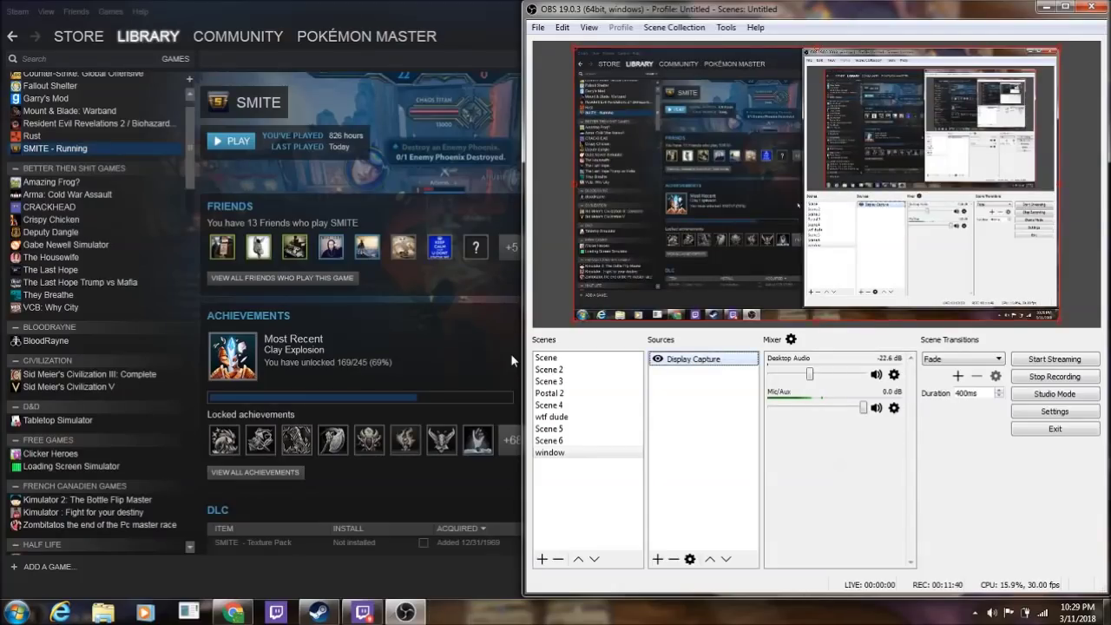